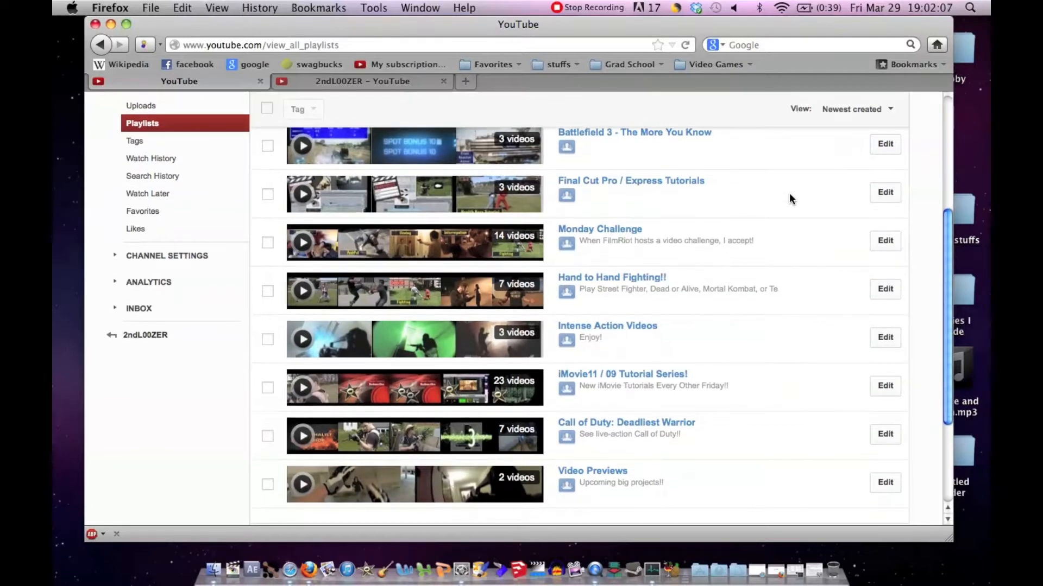
# Step: Look through the playlist list, as well as the featured video, About section and featured playlists on the 2ndL00ZER channel page
pyautogui.scroll(1, 790, 199)
pyautogui.scroll(-1, 790, 198)
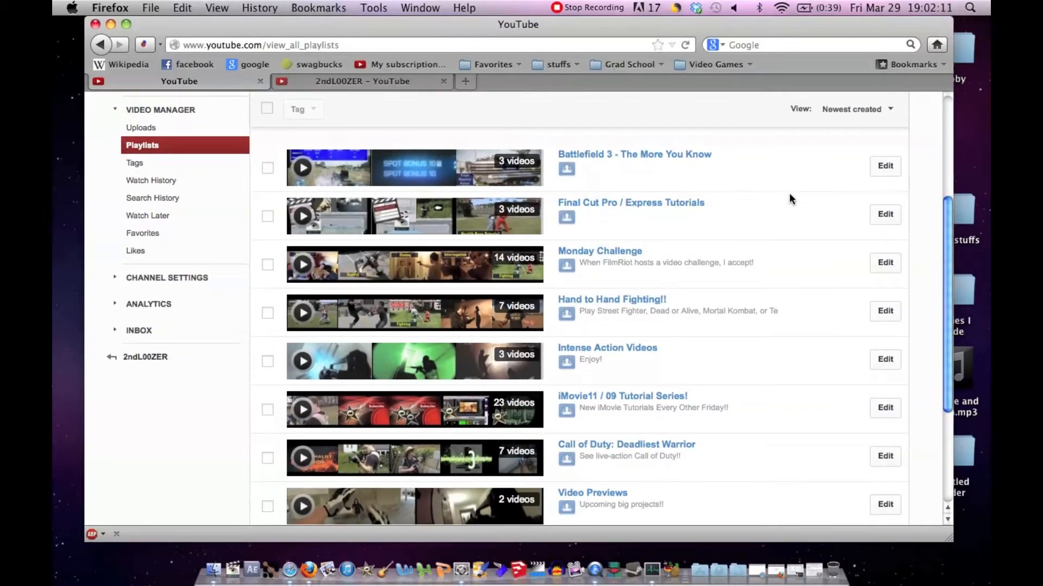
pyautogui.scroll(-1, 790, 195)
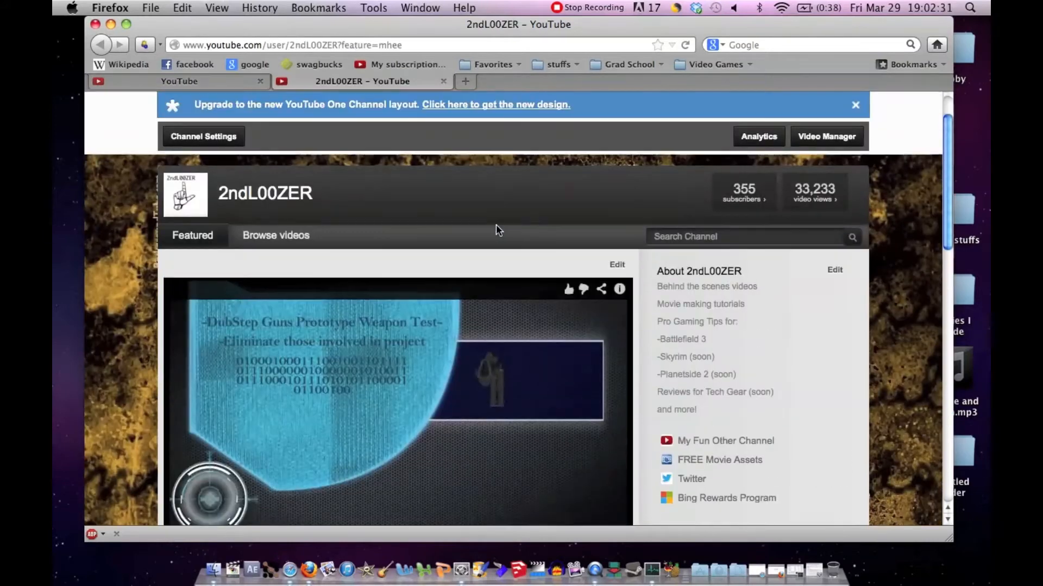
pyautogui.scroll(-1, 496, 230)
pyautogui.scroll(-1, 496, 226)
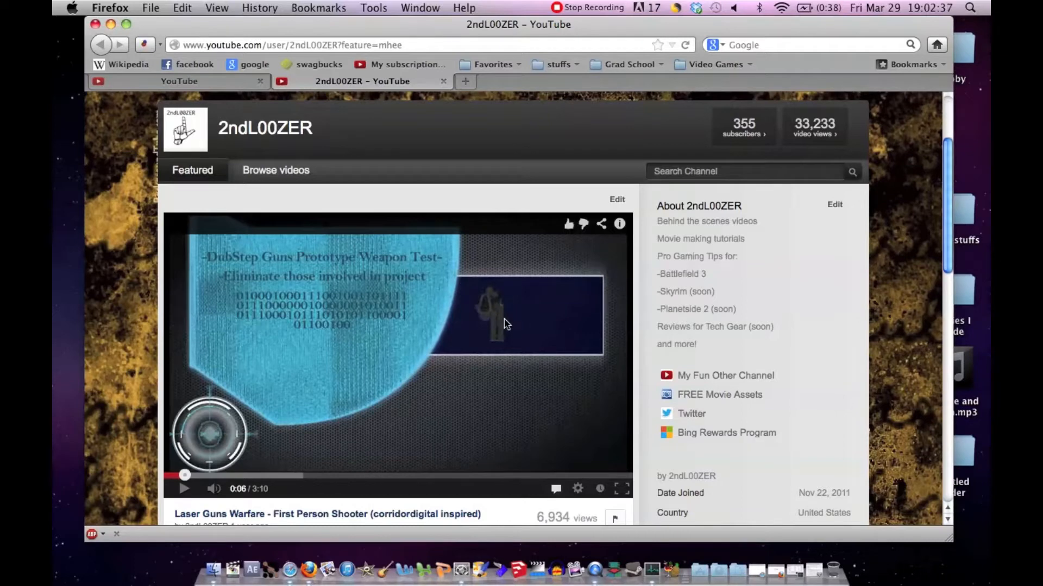
pyautogui.scroll(-7, 504, 320)
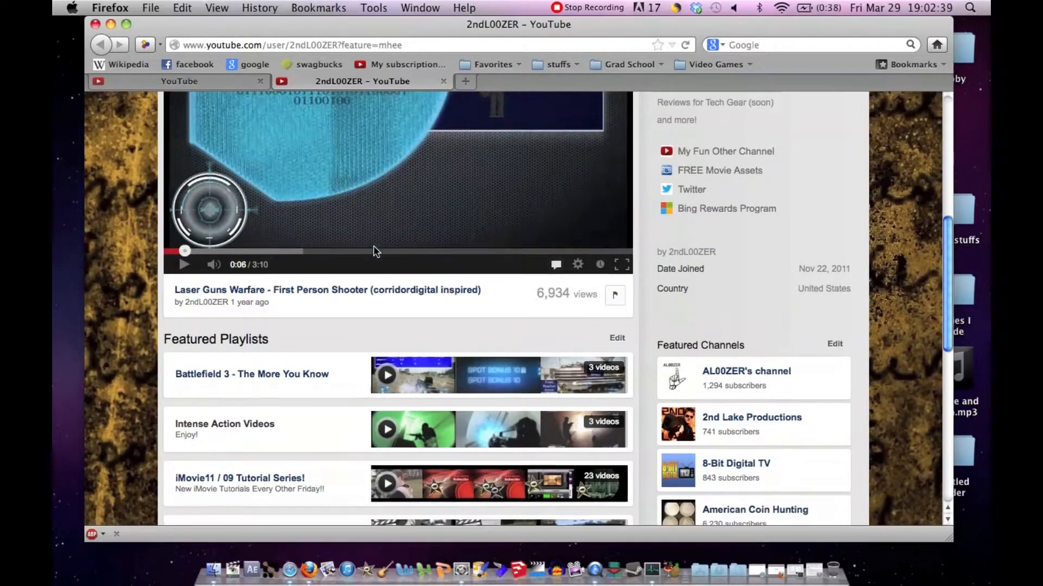
pyautogui.scroll(-6, 375, 251)
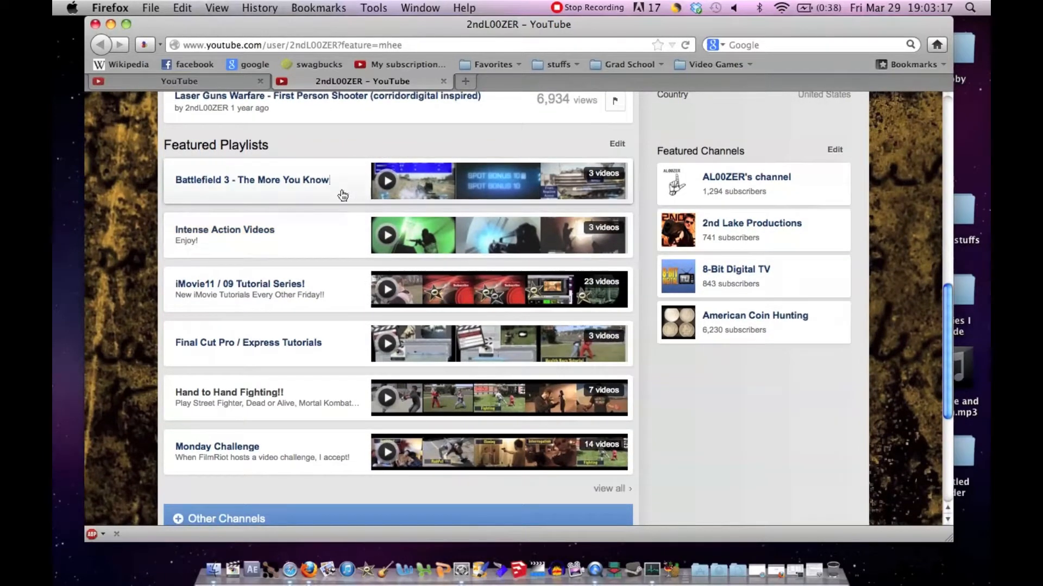
pyautogui.scroll(10, 614, 257)
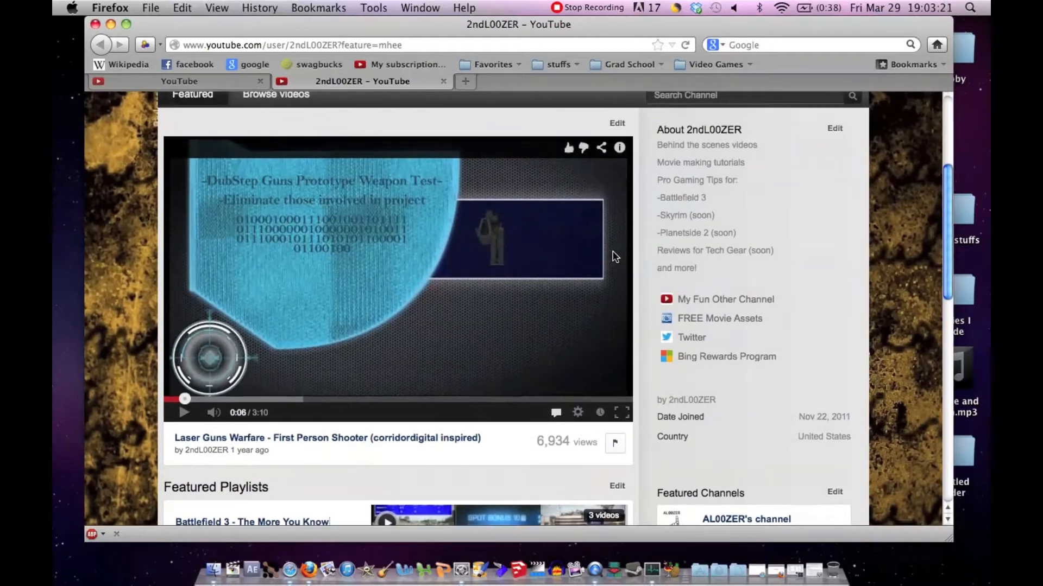
pyautogui.scroll(-1, 615, 256)
pyautogui.scroll(-3, 615, 257)
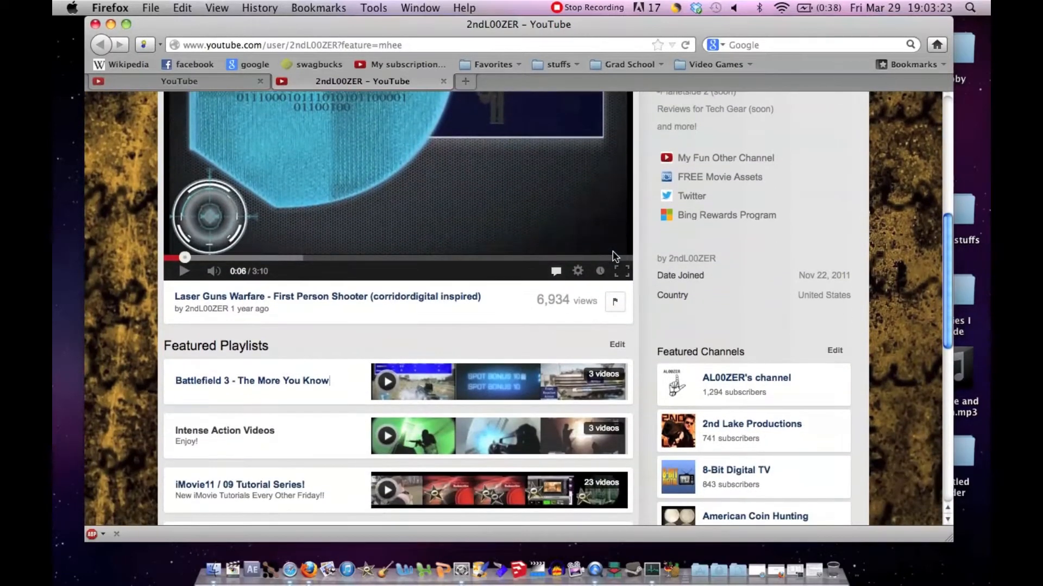
pyautogui.scroll(3, 653, 314)
pyautogui.scroll(4, 653, 315)
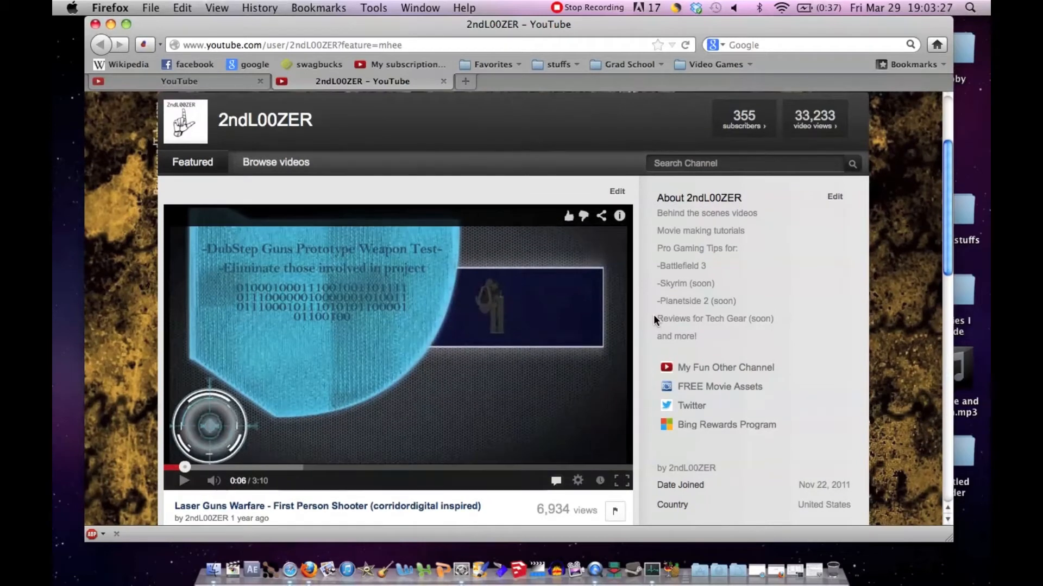
pyautogui.scroll(-4, 653, 316)
pyautogui.scroll(-2, 653, 314)
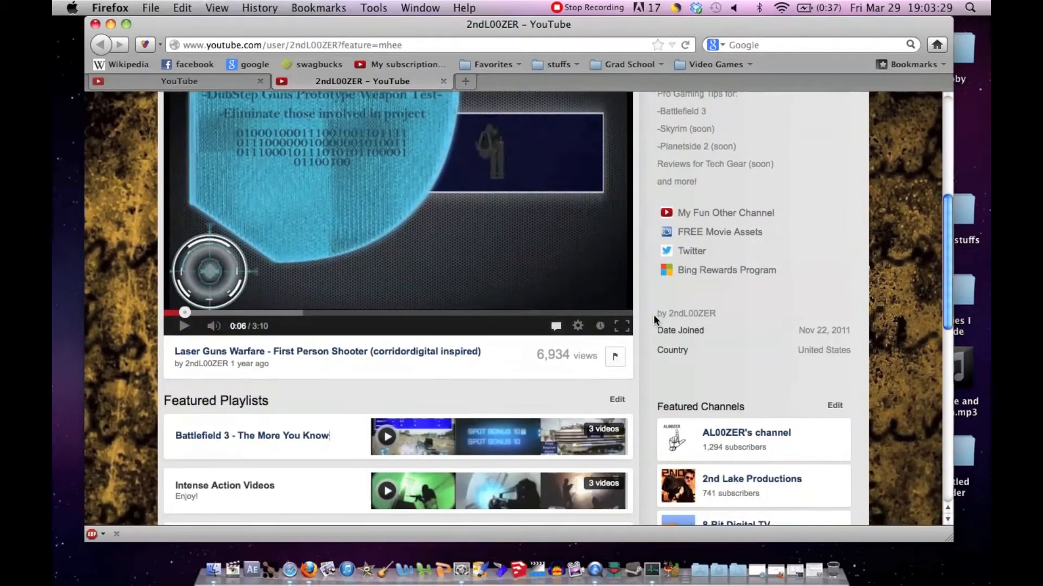
pyautogui.scroll(2, 653, 314)
pyautogui.scroll(8, 653, 314)
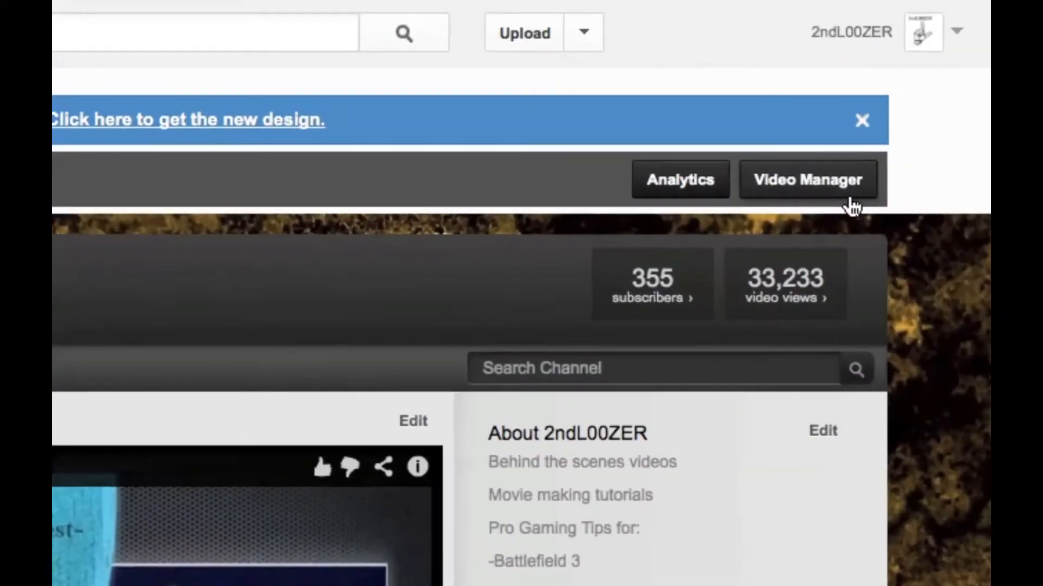
# Step: Go to the channel's uploads in Video Manager and open "How to Record Your Screen - Mac, and Voice Overs" in a new tab
pyautogui.click(955, 33)
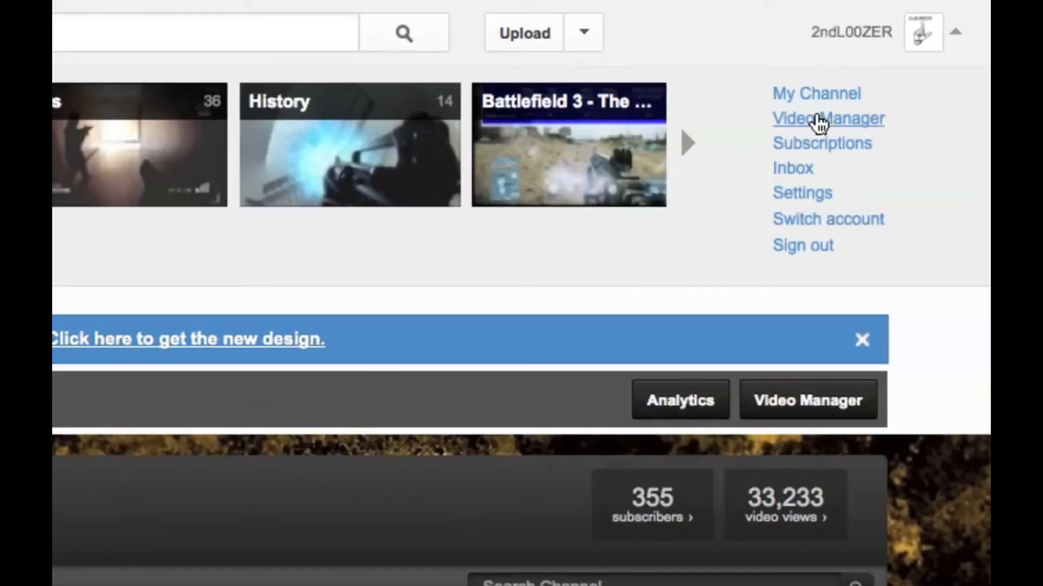
pyautogui.click(952, 38)
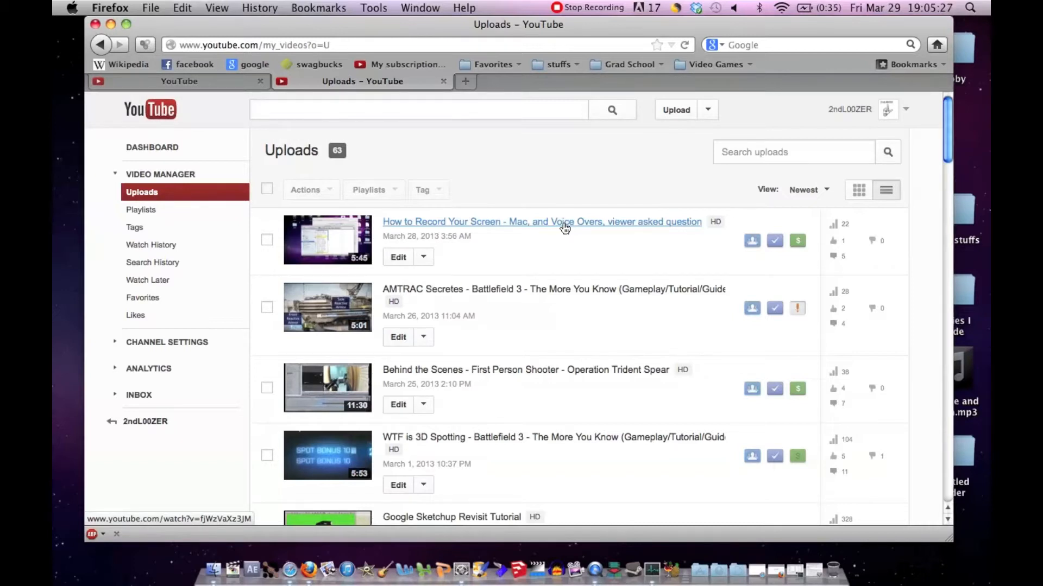
pyautogui.keyDown('super'); pyautogui.click(565, 228); pyautogui.keyUp('super')
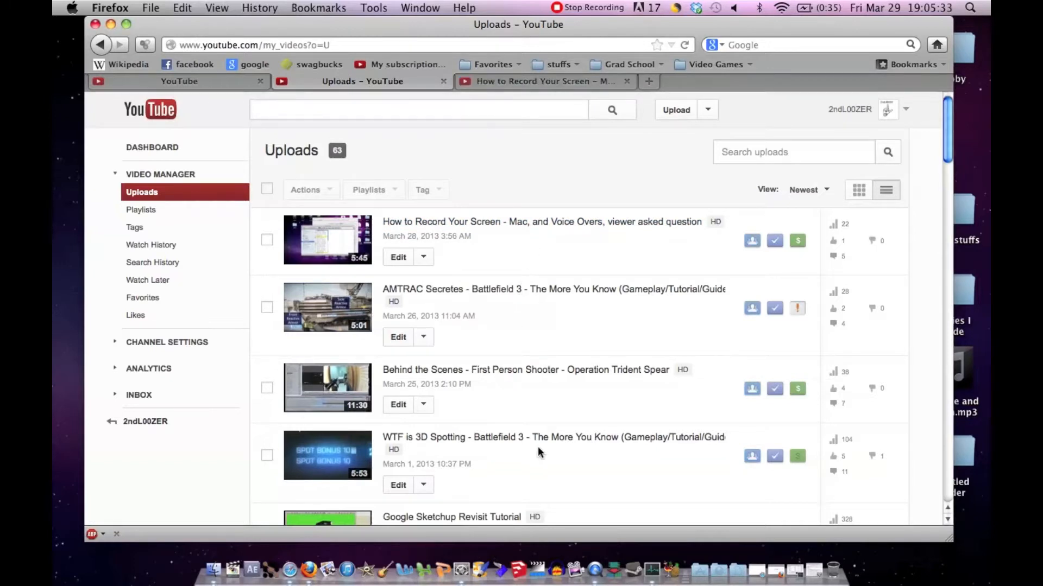
# Step: Open "Google Sketchup Revisit Tutorial" in two new tabs and a second copy of "How to Record Your Screen" in another
pyautogui.scroll(-1, 538, 446)
pyautogui.scroll(-8, 534, 375)
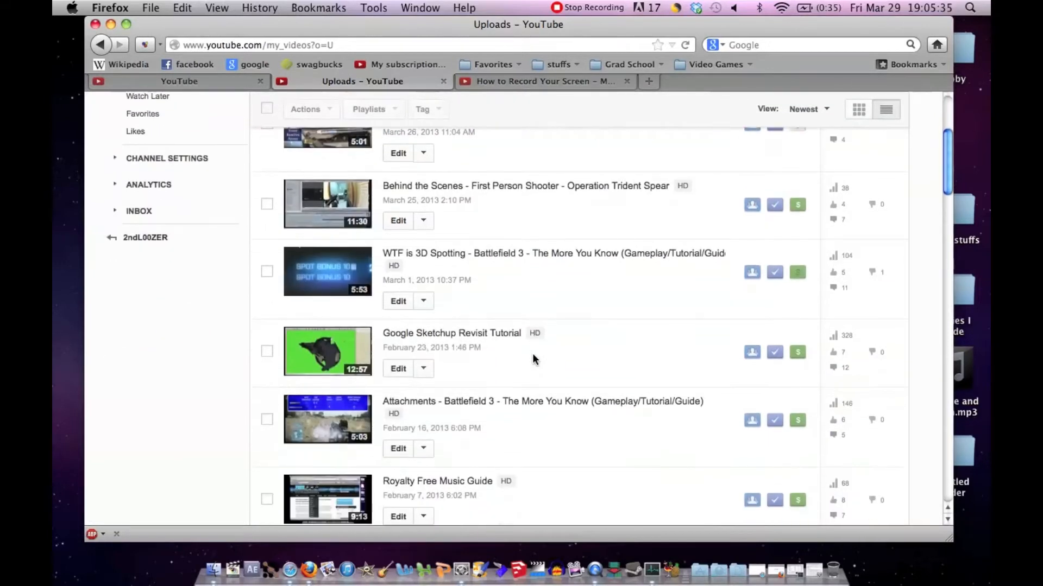
pyautogui.keyDown('super'); pyautogui.click(496, 338); pyautogui.keyUp('super')
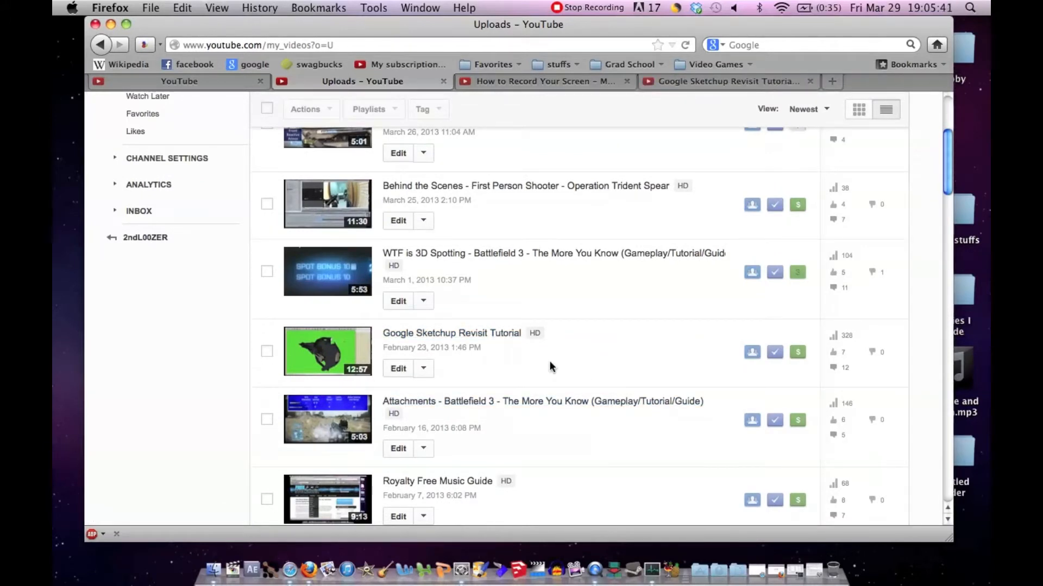
pyautogui.keyDown('super'); pyautogui.click(516, 338); pyautogui.keyUp('super')
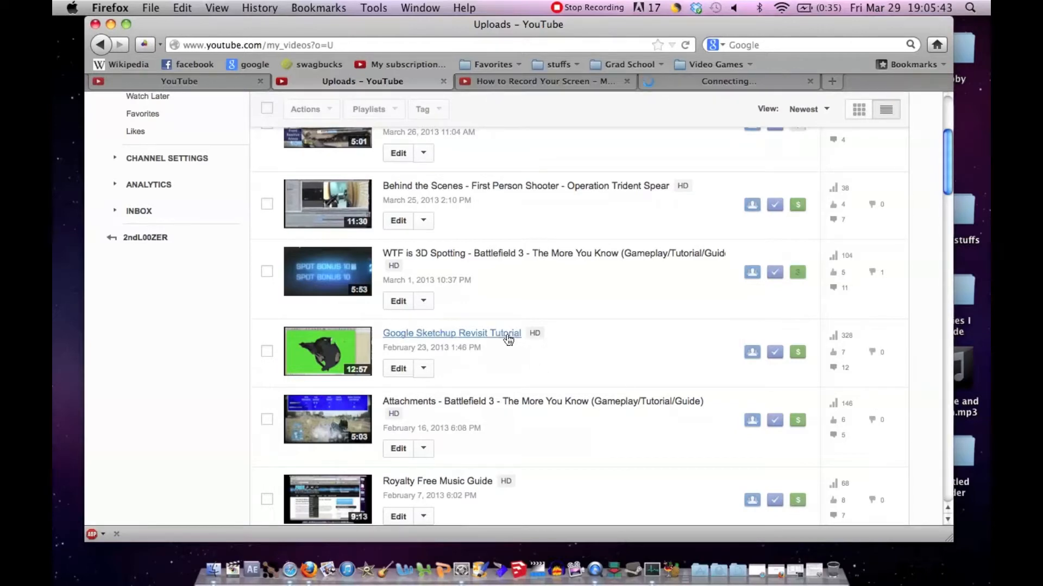
pyautogui.scroll(5, 605, 337)
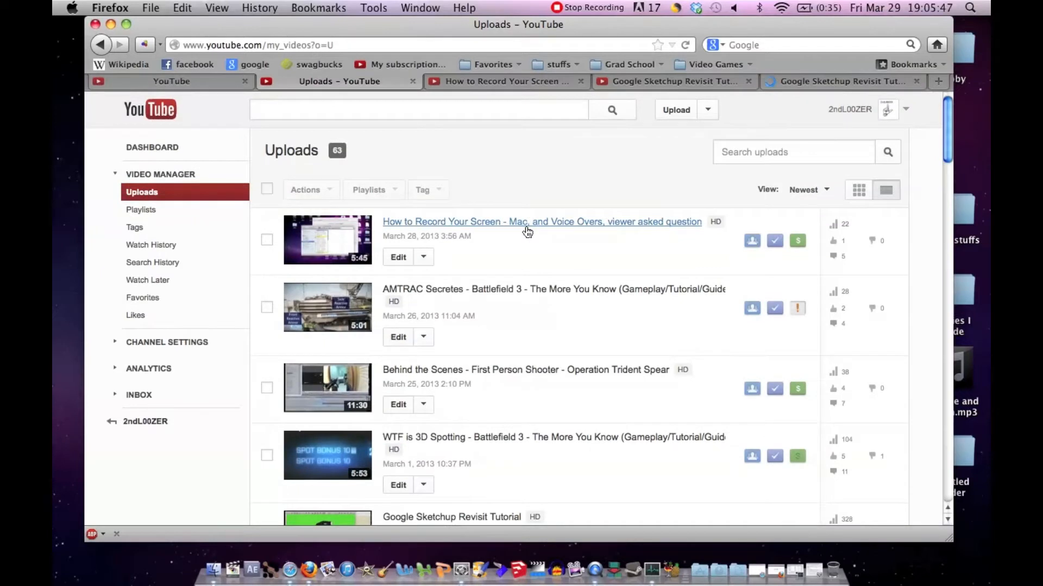
pyautogui.keyDown('super'); pyautogui.click(525, 225); pyautogui.keyUp('super')
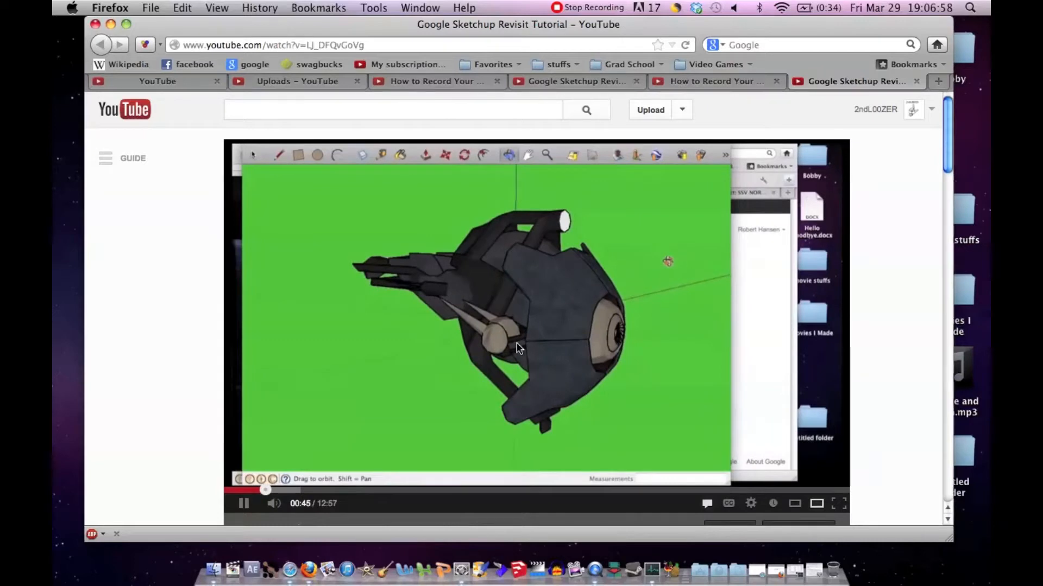
# Step: Pause playback of the last-opened Google Sketchup Revisit Tutorial and the second copy of "How to Record Your Screen"
pyautogui.click(346, 359)
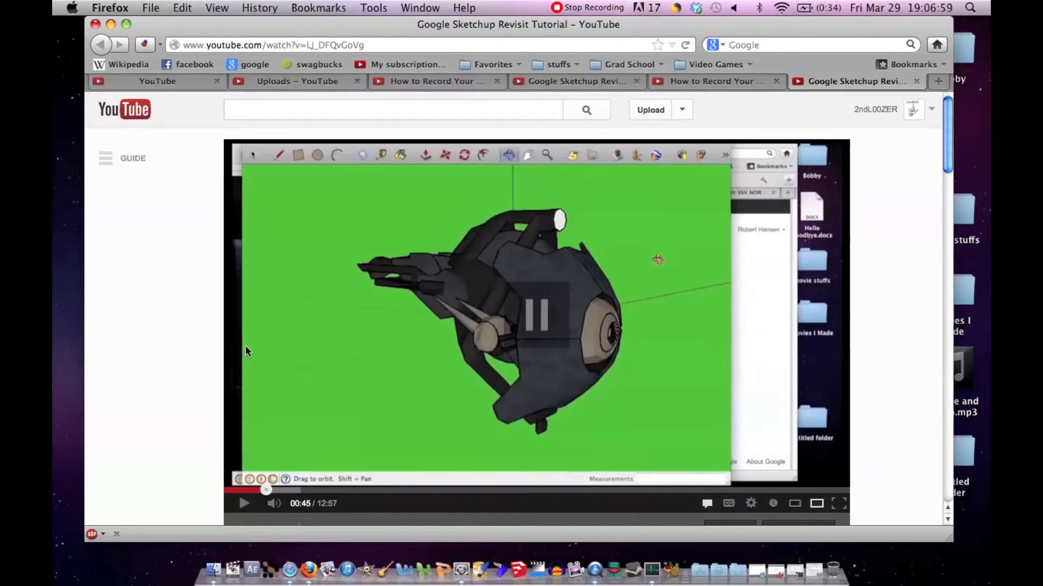
pyautogui.click(704, 84)
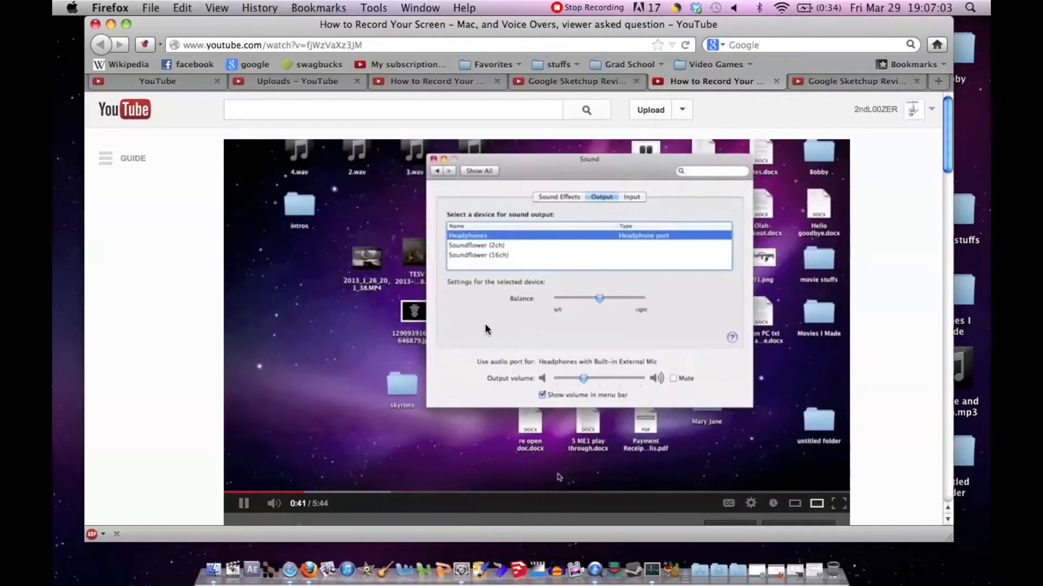
pyautogui.click(484, 324)
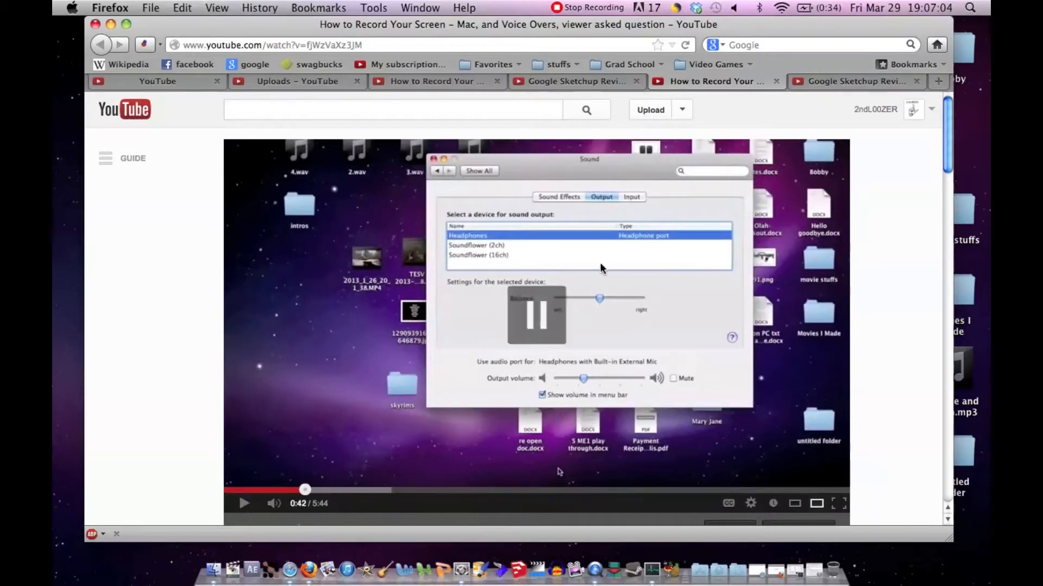
# Step: Start a video response from the comment area of the first opened Google Sketchup Revisit Tutorial page
pyautogui.click(575, 79)
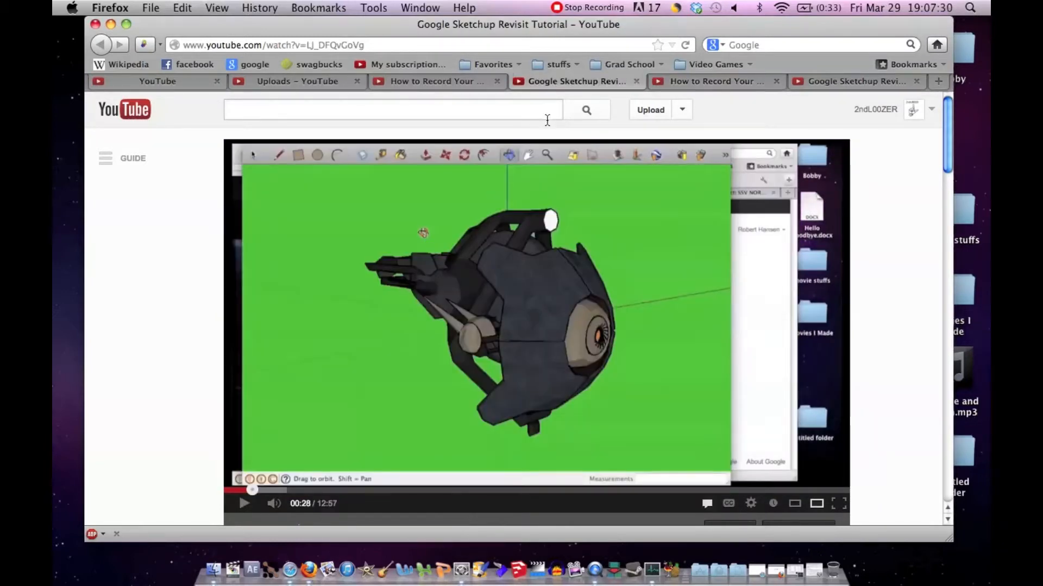
pyautogui.scroll(-10, 517, 193)
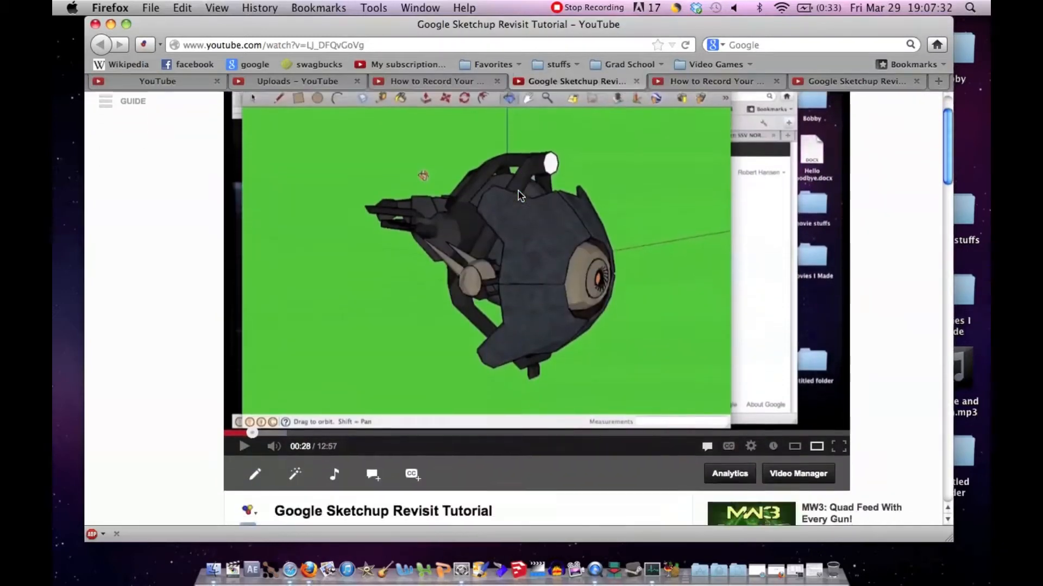
pyautogui.scroll(-10, 517, 192)
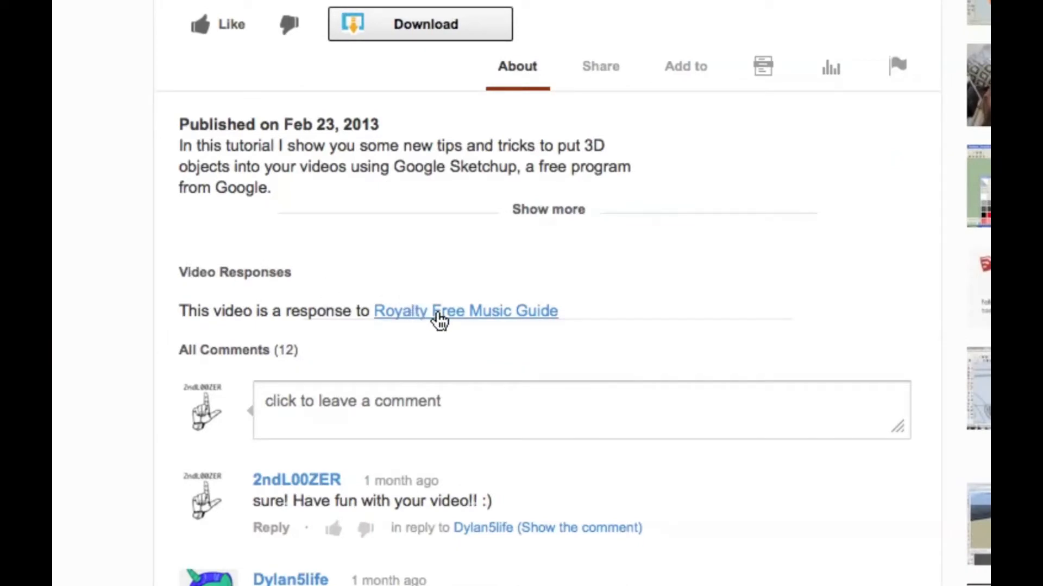
pyautogui.click(480, 397)
pyautogui.scroll(-2, 480, 396)
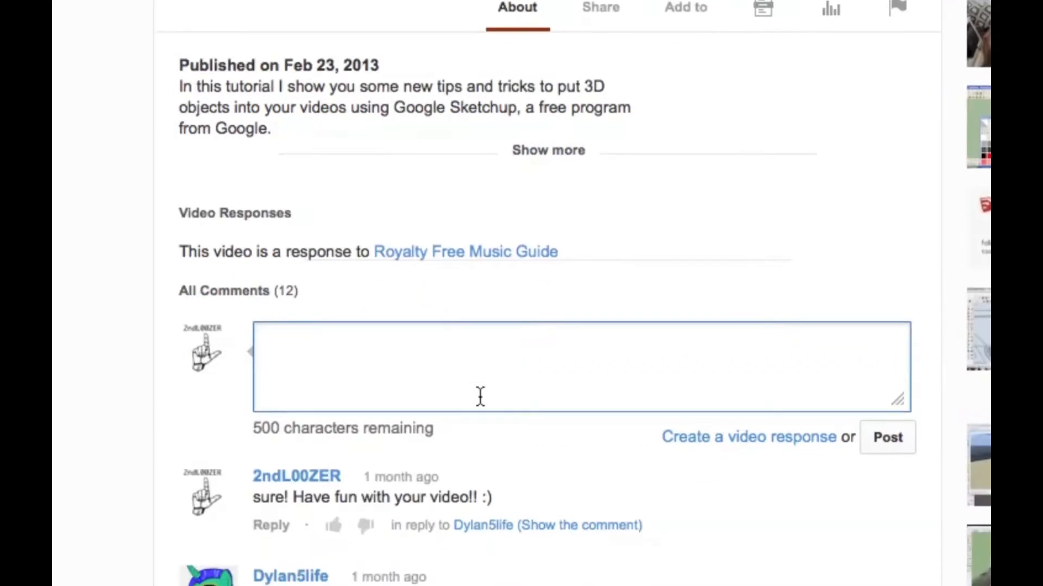
pyautogui.click(684, 442)
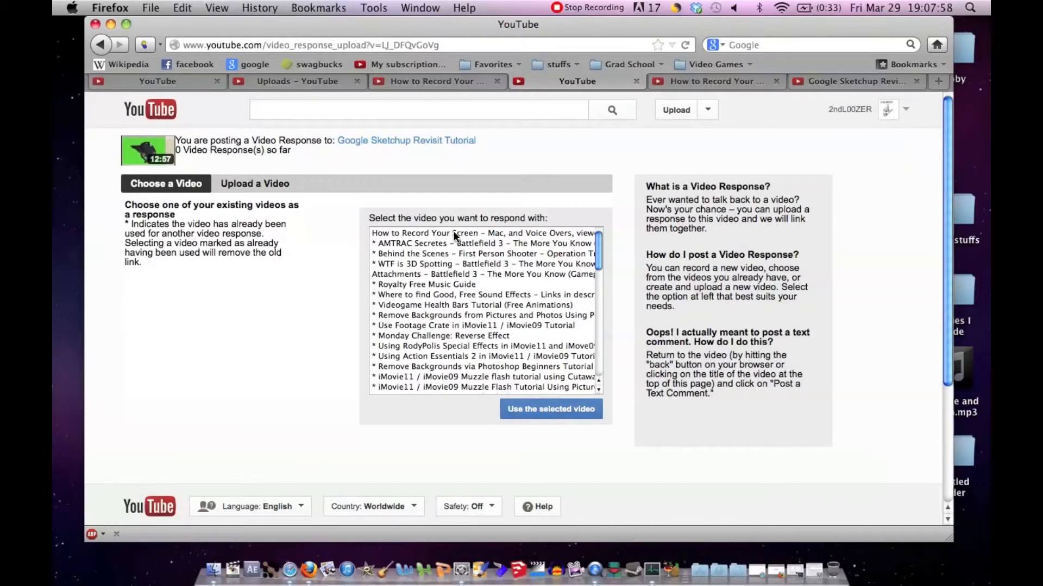
# Step: Submit the existing video "How to Record Your Screen - Mac, and Voice Overs" as the response to the Google Sketchup tutorial
pyautogui.click(454, 233)
pyautogui.click(537, 414)
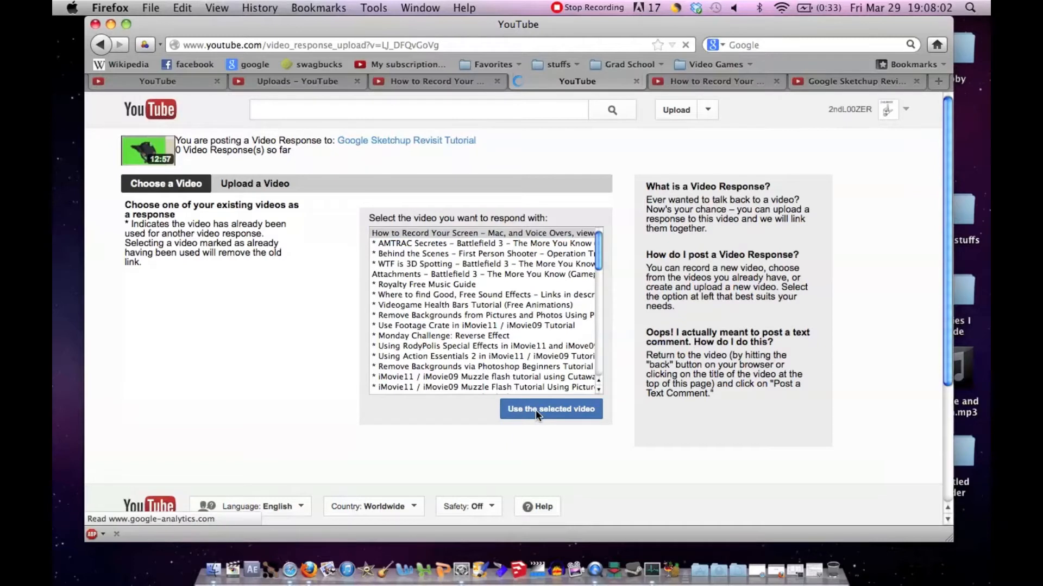
pyautogui.click(405, 332)
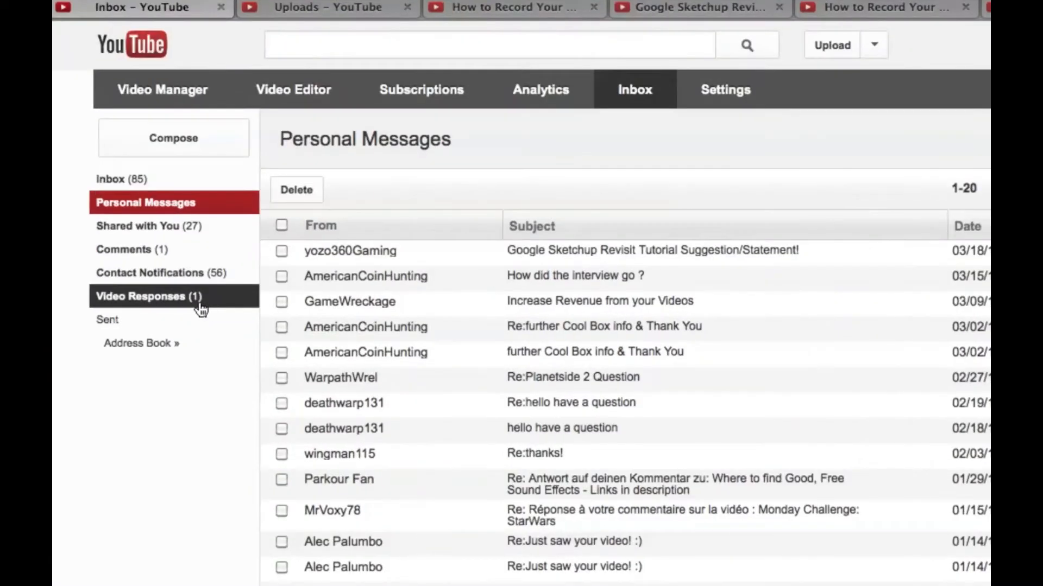
# Step: Approve the pending "How to Record Your Screen" video response in the inbox's Video Responses folder
pyautogui.click(207, 309)
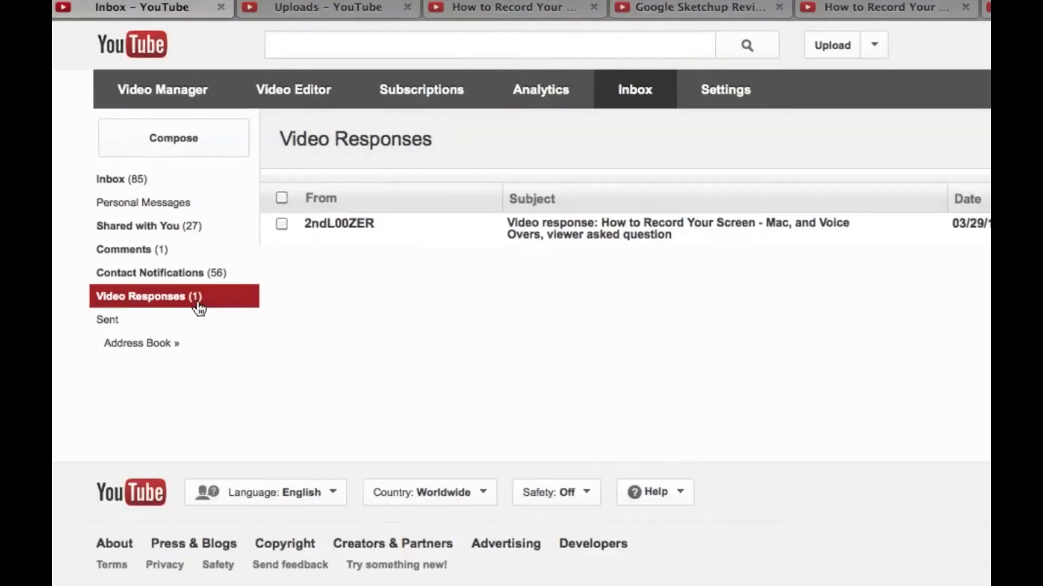
pyautogui.click(560, 231)
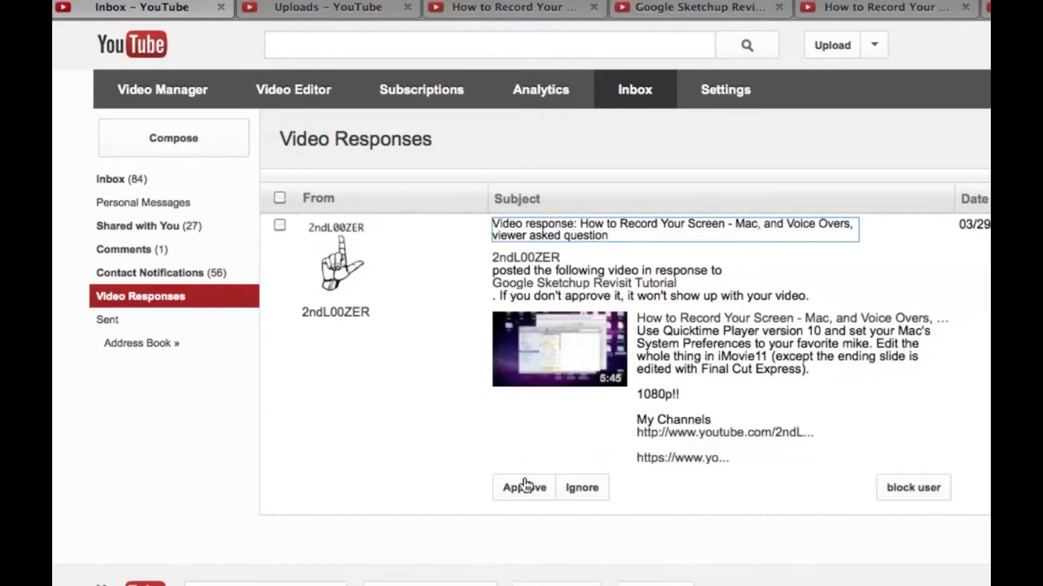
pyautogui.click(525, 491)
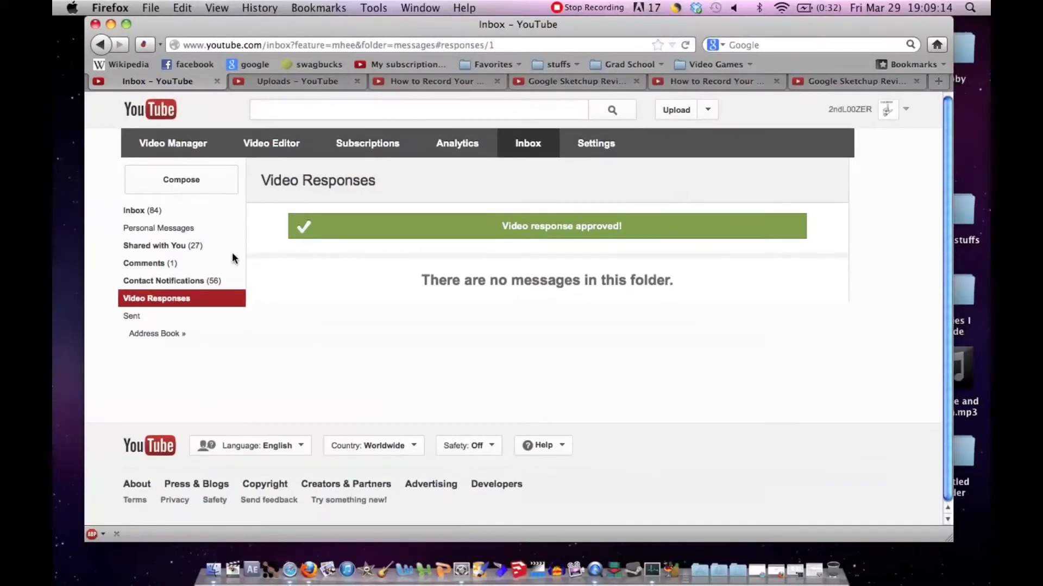
# Step: View the newest comment on "How to Record Your Screen" in the inbox's Comments folder and collapse it again
pyautogui.click(207, 264)
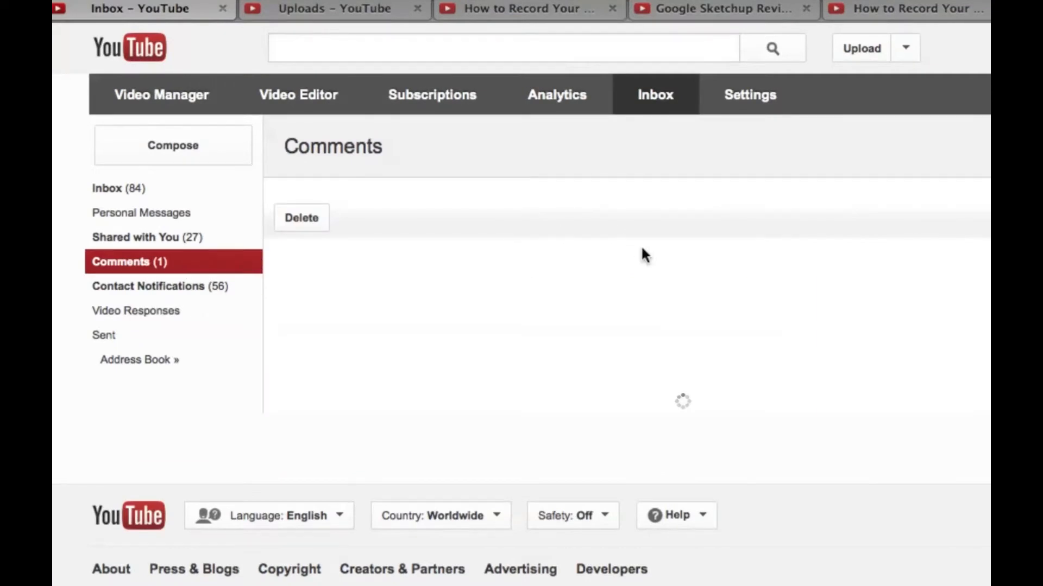
pyautogui.click(664, 293)
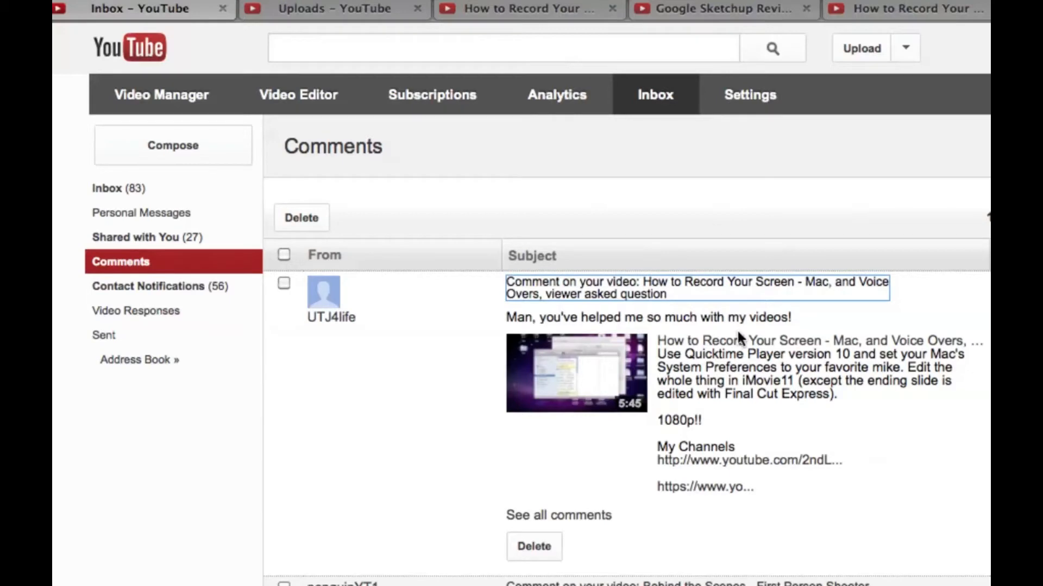
pyautogui.click(607, 297)
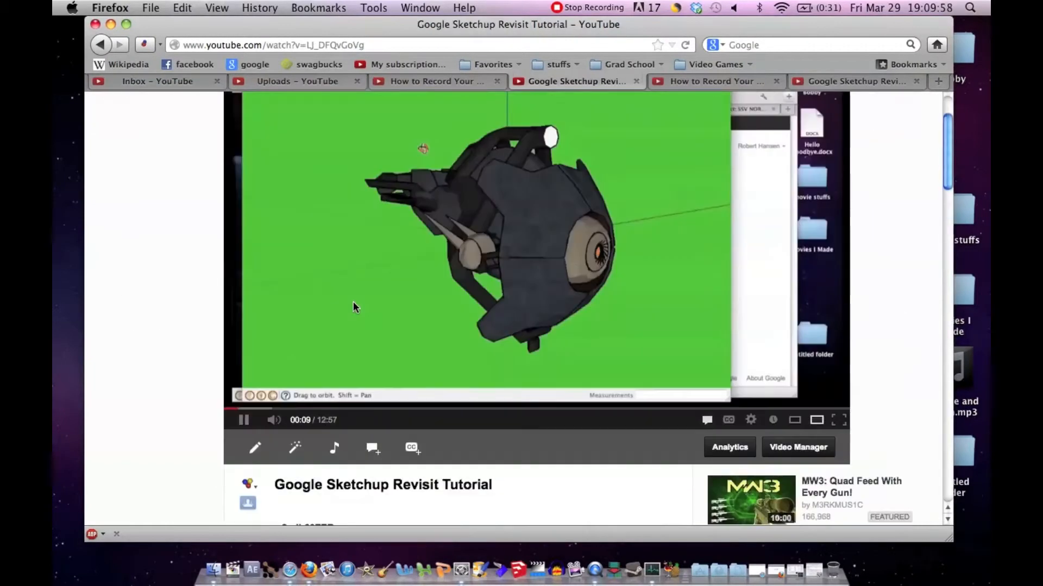
pyautogui.scroll(3, 353, 303)
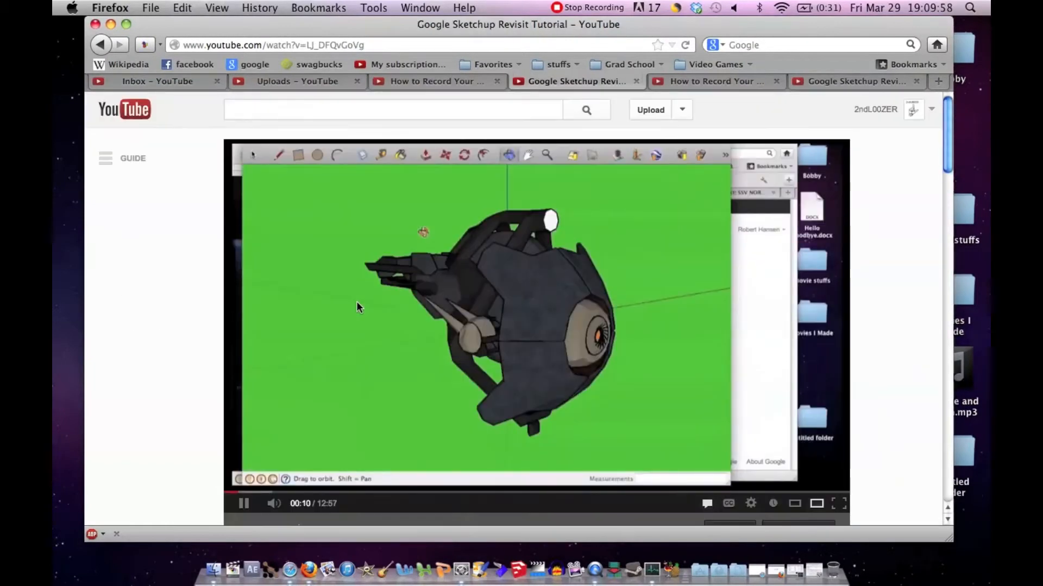
# Step: Examine the video response listed under the Google Sketchup Revisit Tutorial and the links in its full description
pyautogui.click(461, 323)
pyautogui.scroll(-10, 461, 324)
pyautogui.scroll(-6, 461, 323)
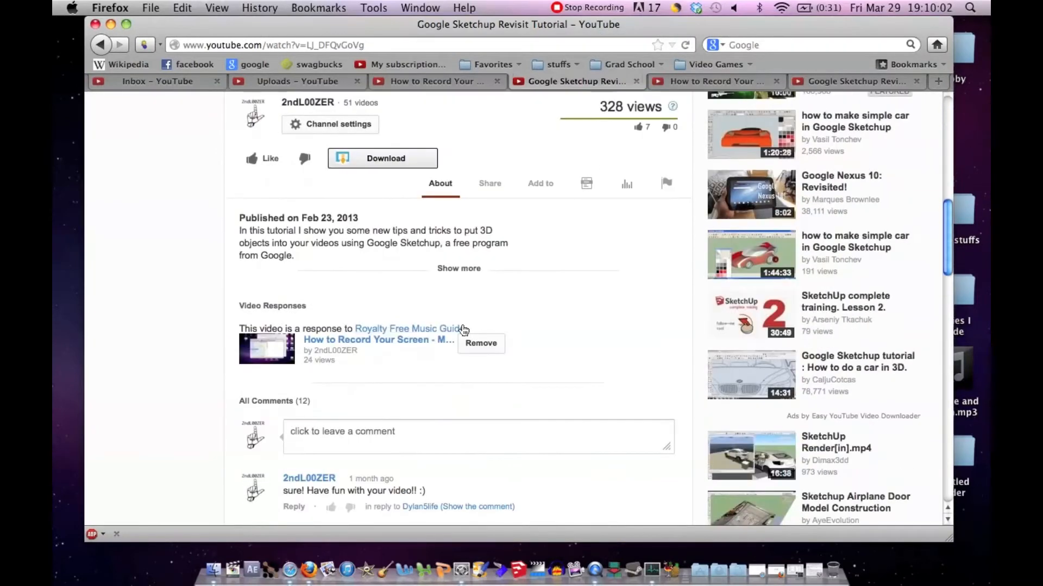
pyautogui.scroll(-2, 448, 349)
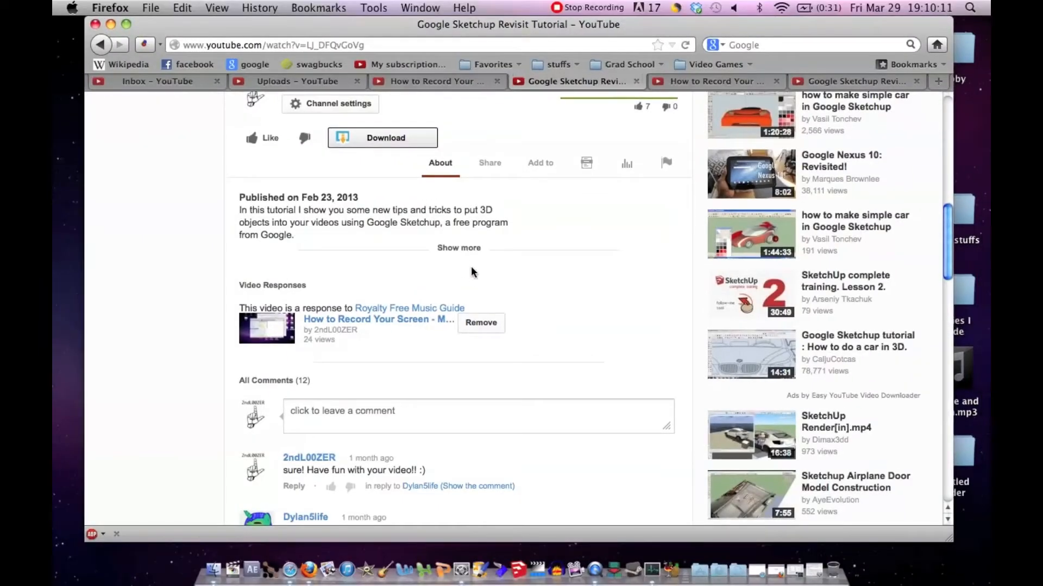
pyautogui.click(461, 251)
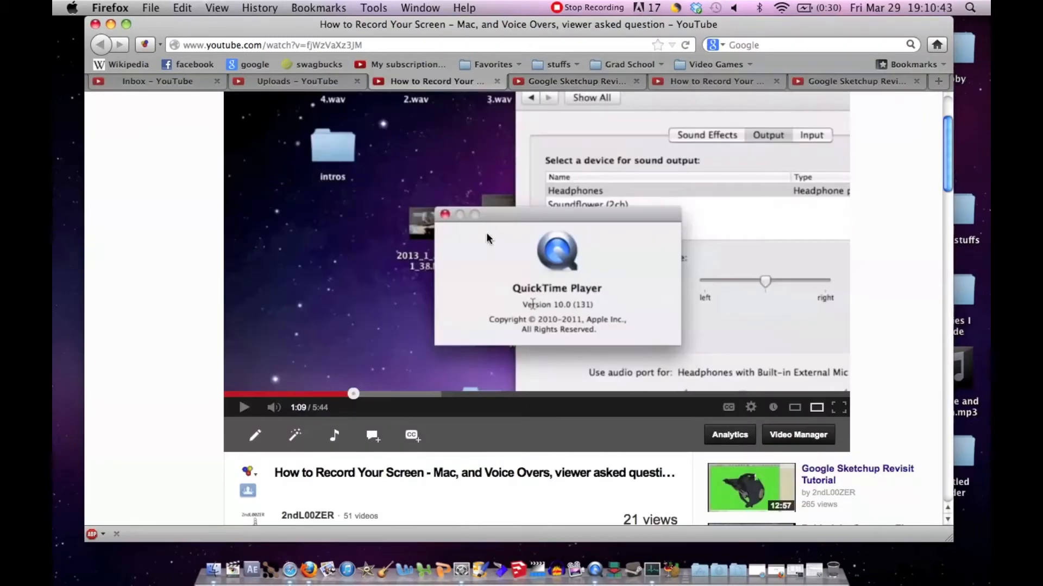
pyautogui.scroll(-5, 486, 232)
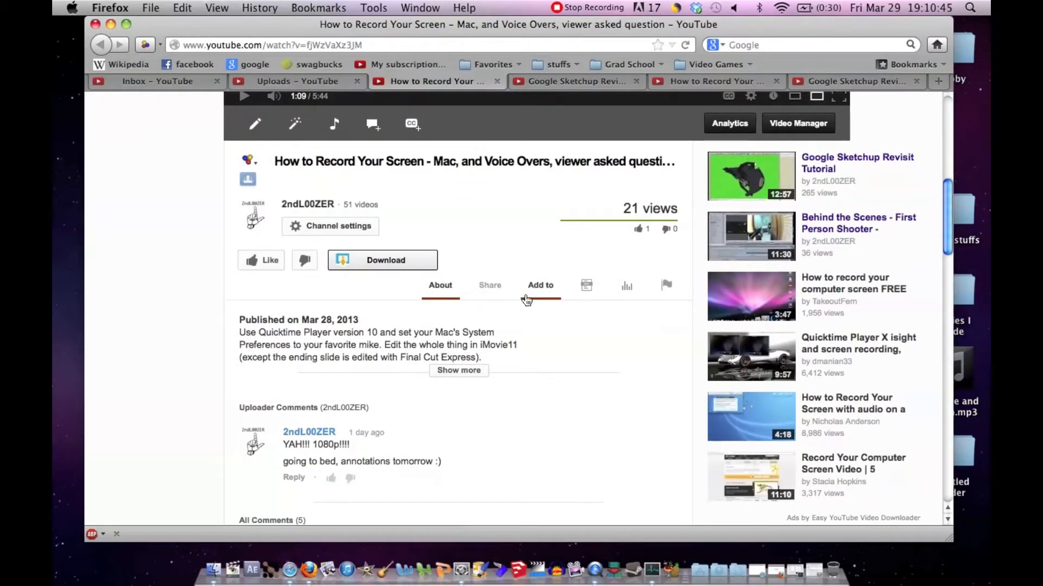
# Step: Add the "How to Record Your Screen" video to the "iMovie11 / 09 Tutorial Series!" playlist
pyautogui.click(539, 297)
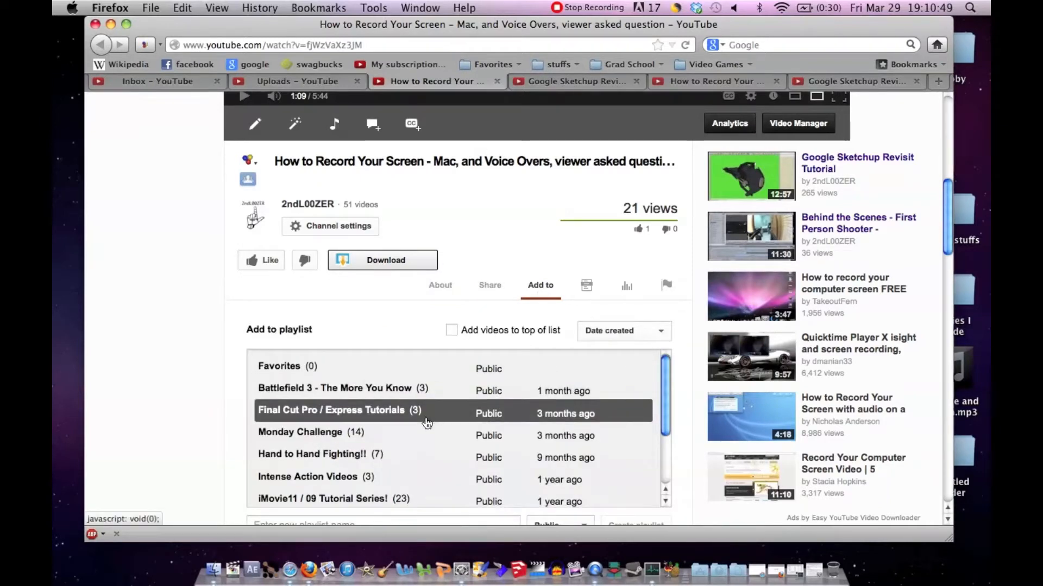
pyautogui.scroll(-2, 427, 423)
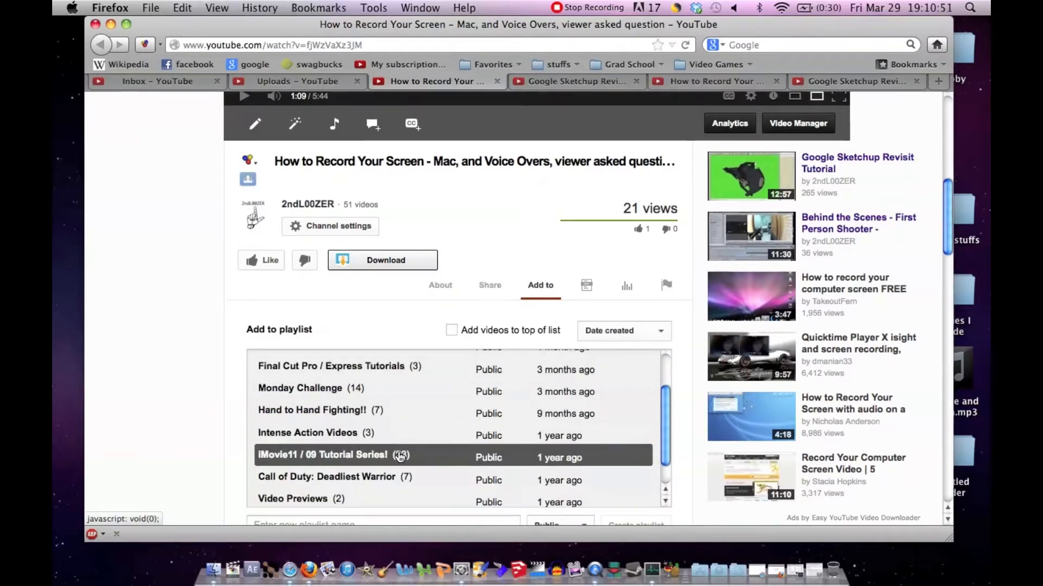
pyautogui.click(424, 456)
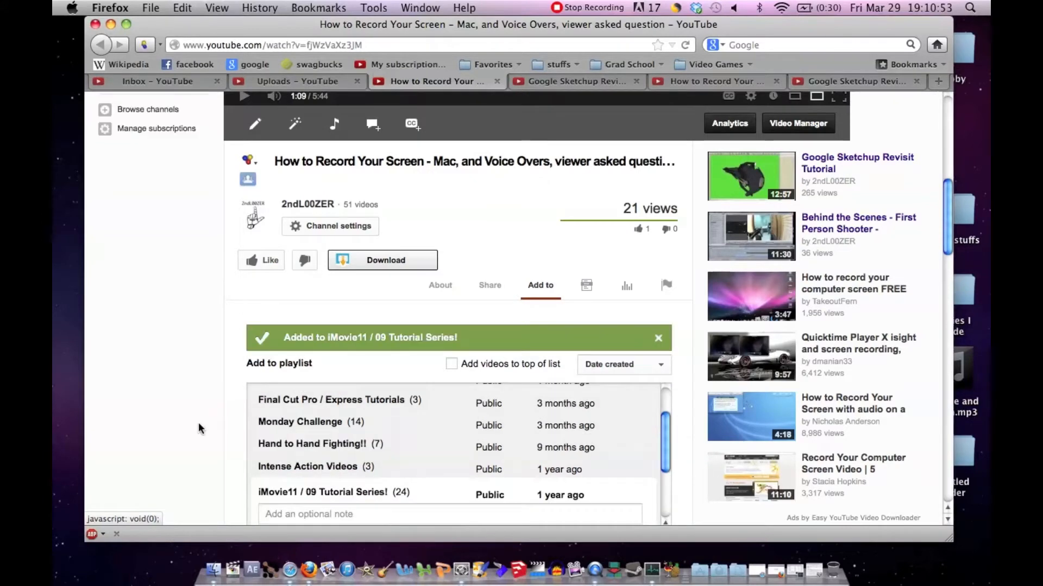
pyautogui.scroll(-4, 209, 429)
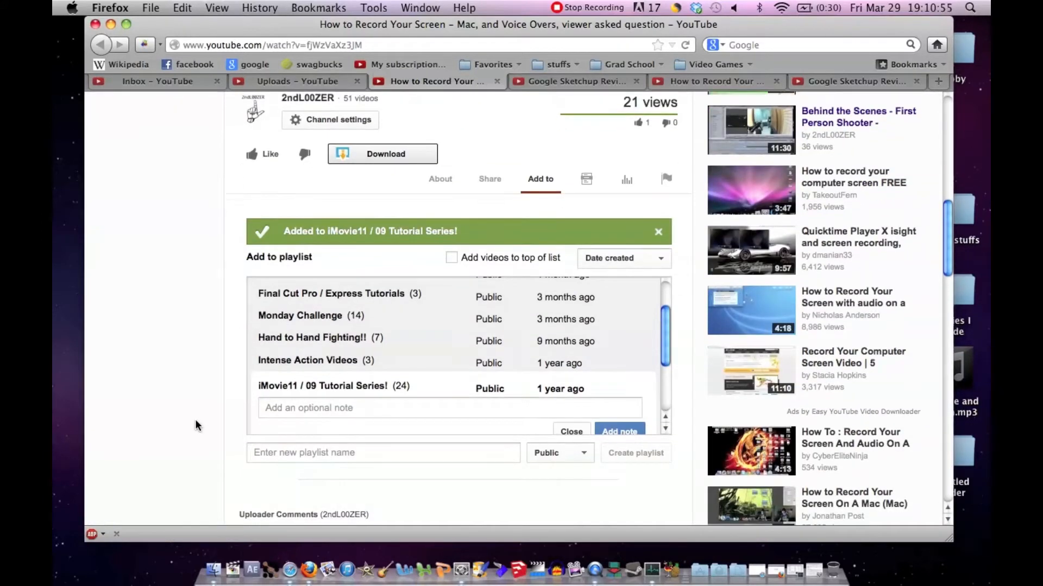
# Step: Examine the second opened "How to Record Your Screen" page and the video's end slide with its tutorial links
pyautogui.scroll(10, 197, 426)
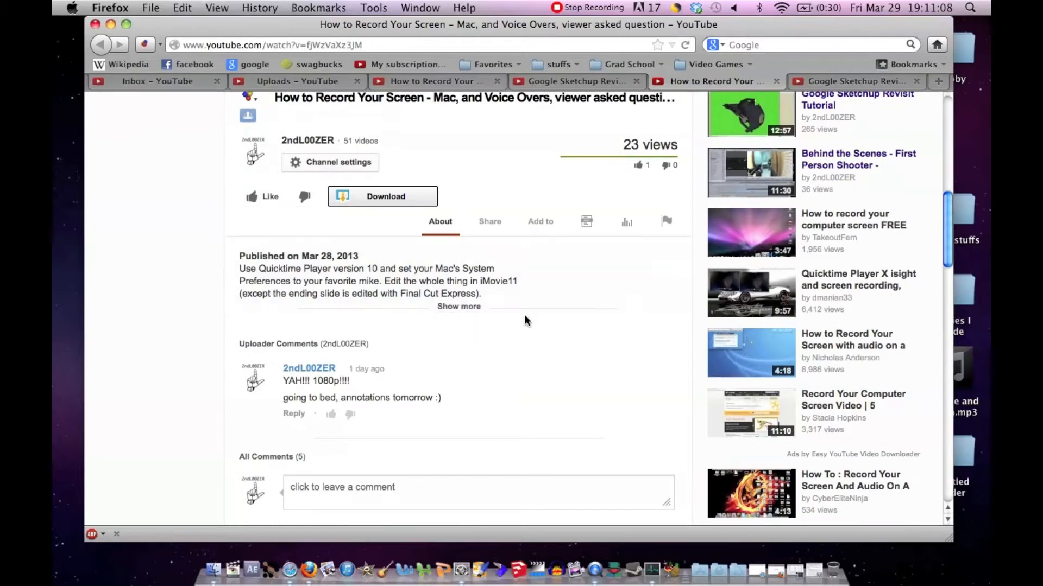
pyautogui.scroll(8, 524, 314)
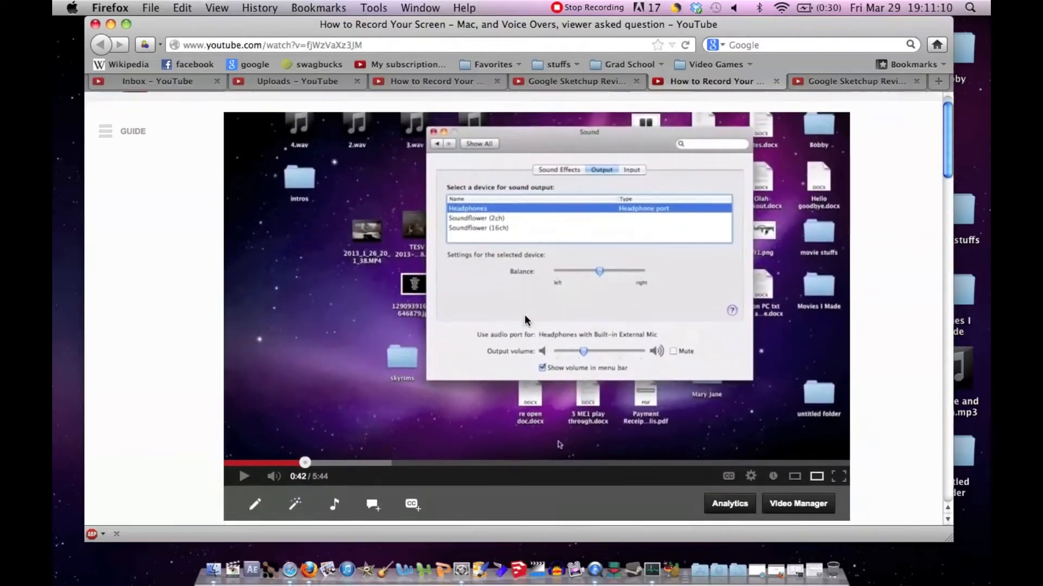
pyautogui.scroll(-7, 524, 315)
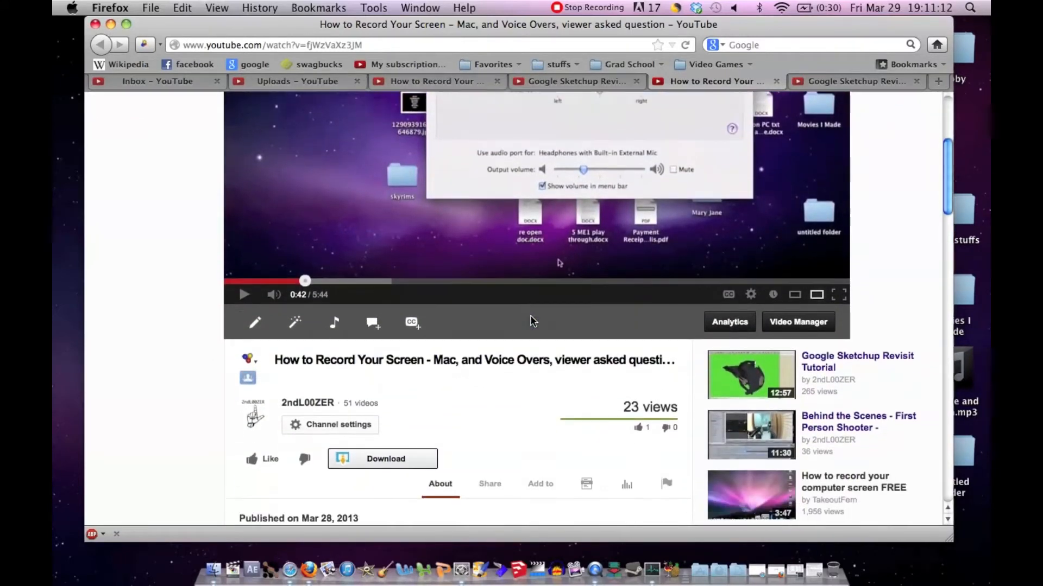
pyautogui.scroll(-5, 530, 315)
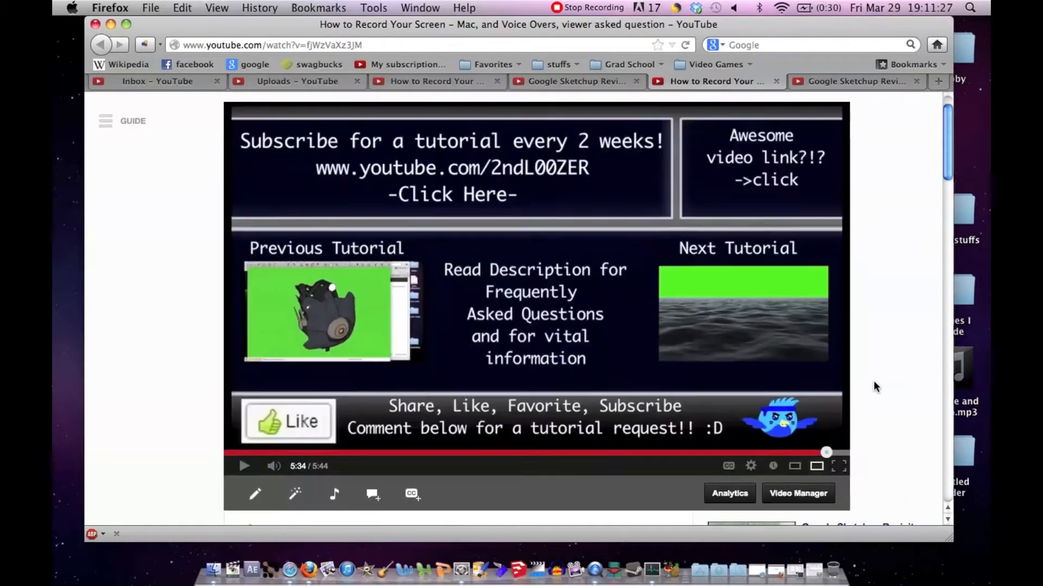
pyautogui.scroll(1, 873, 387)
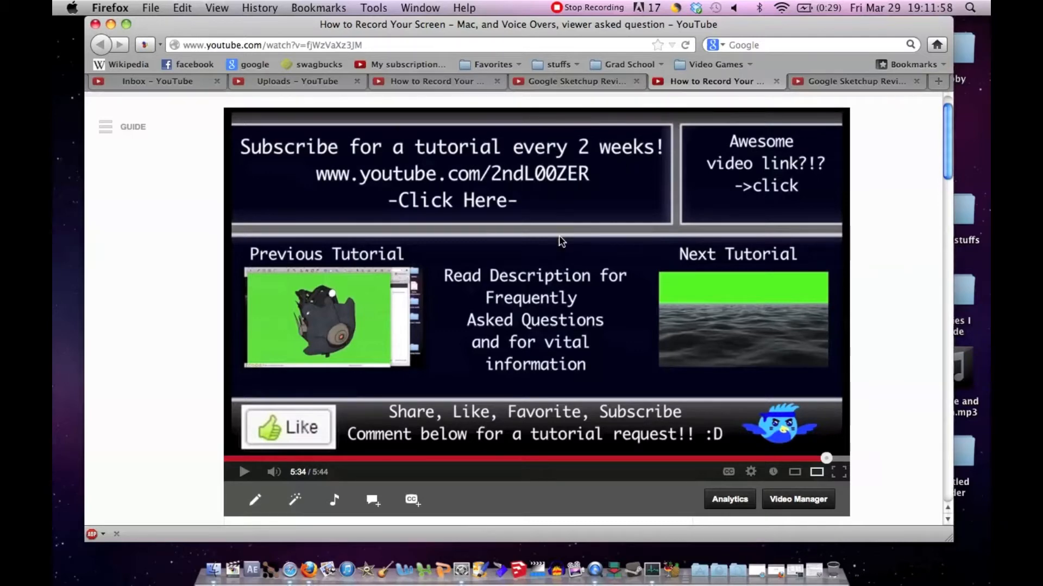
pyautogui.scroll(-5, 561, 241)
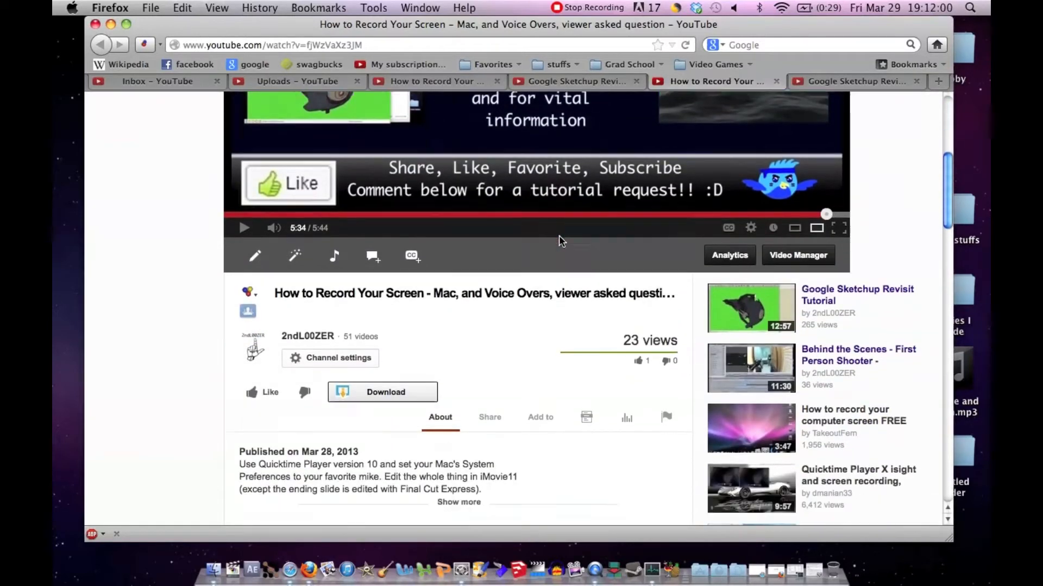
pyautogui.scroll(-2, 561, 241)
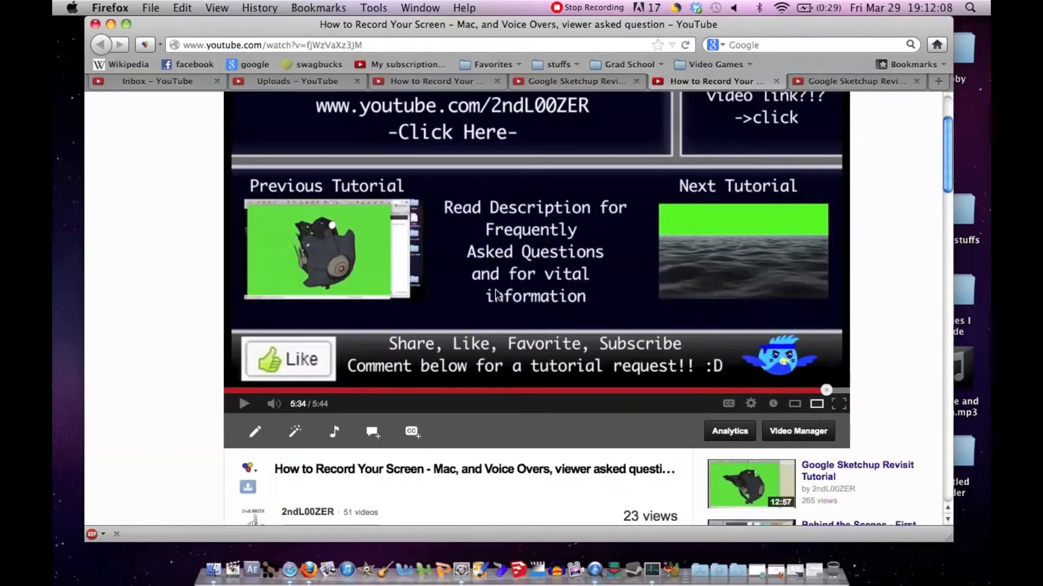
pyautogui.scroll(2, 495, 293)
pyautogui.scroll(-2, 496, 293)
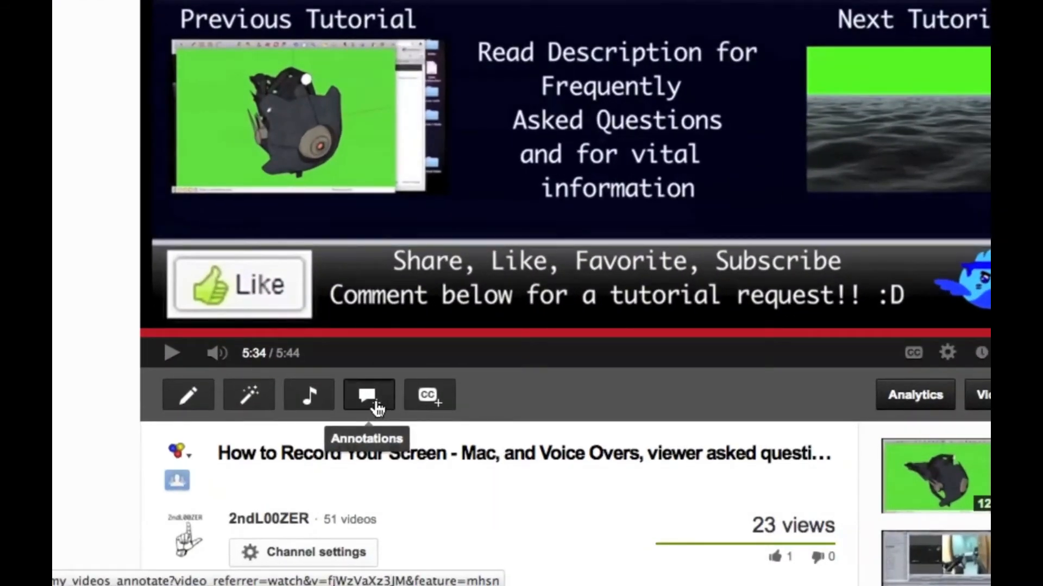
# Step: Open the annotations editor for "How to Record Your Screen" and pause the video on its end slide at 5:06
pyautogui.click(376, 409)
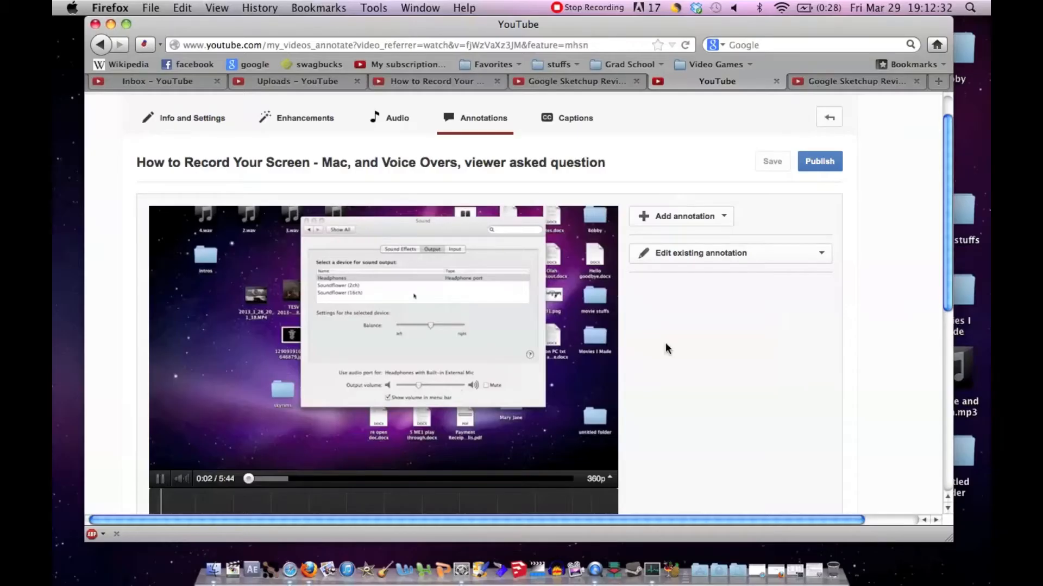
pyautogui.scroll(-1, 666, 344)
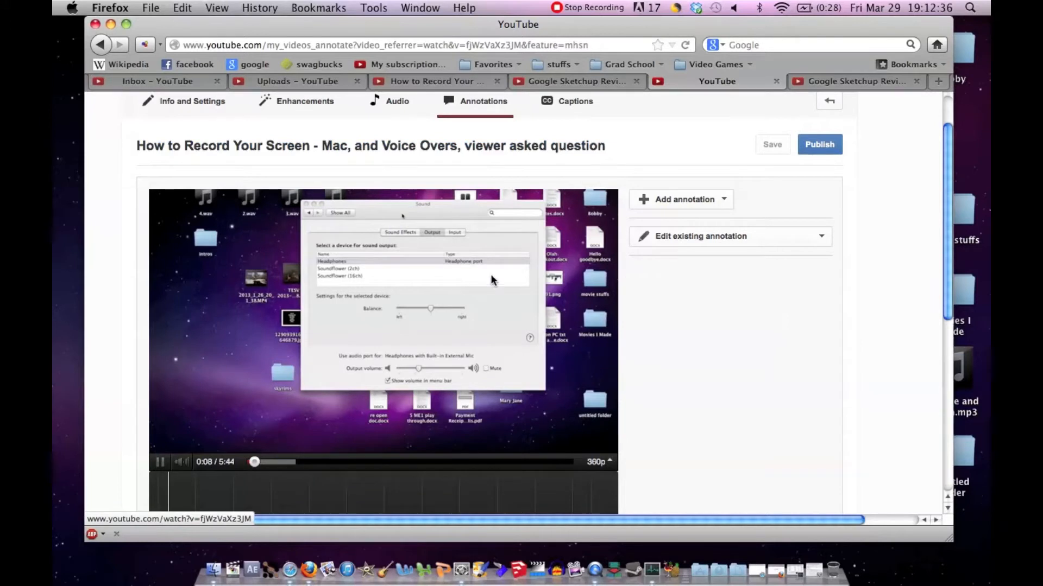
pyautogui.click(550, 463)
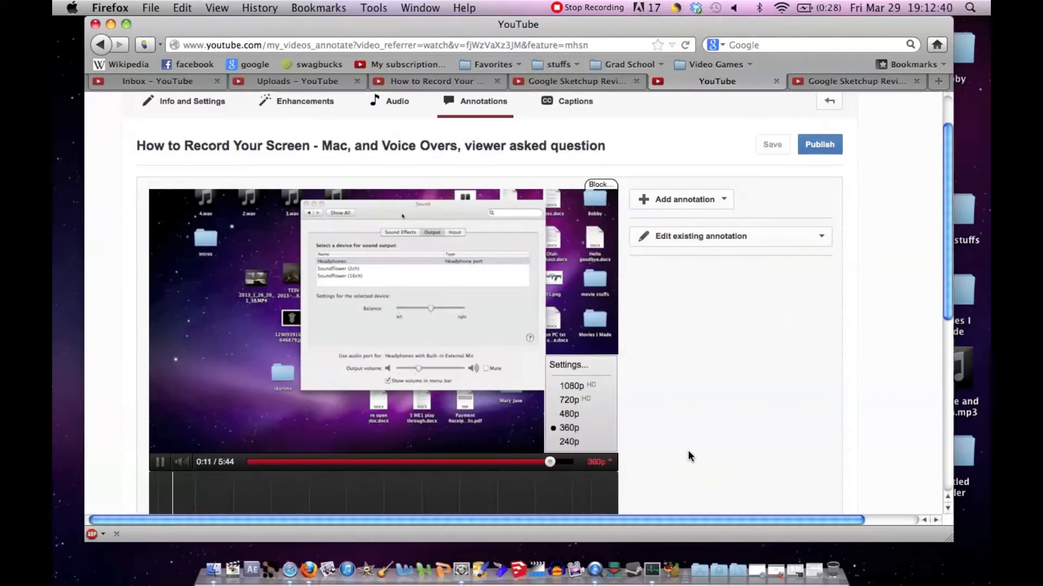
pyautogui.scroll(-1, 689, 452)
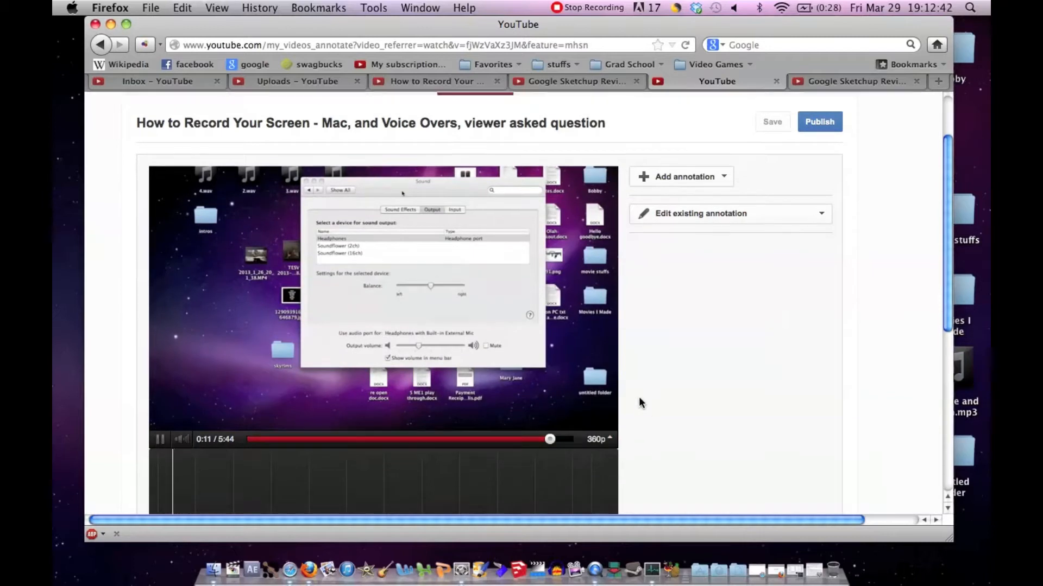
pyautogui.scroll(-1, 639, 397)
pyautogui.click(522, 415)
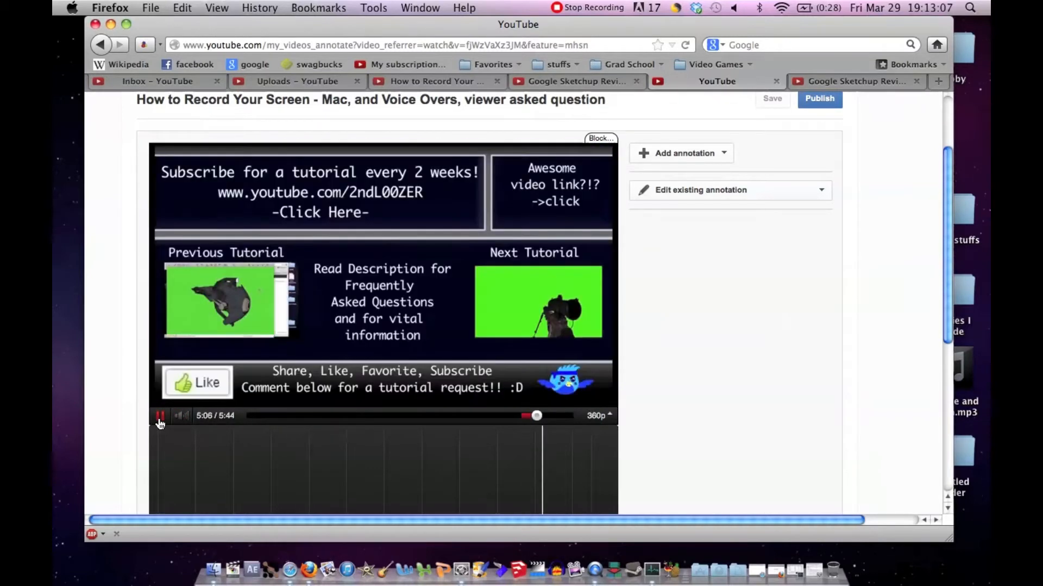
pyautogui.click(160, 416)
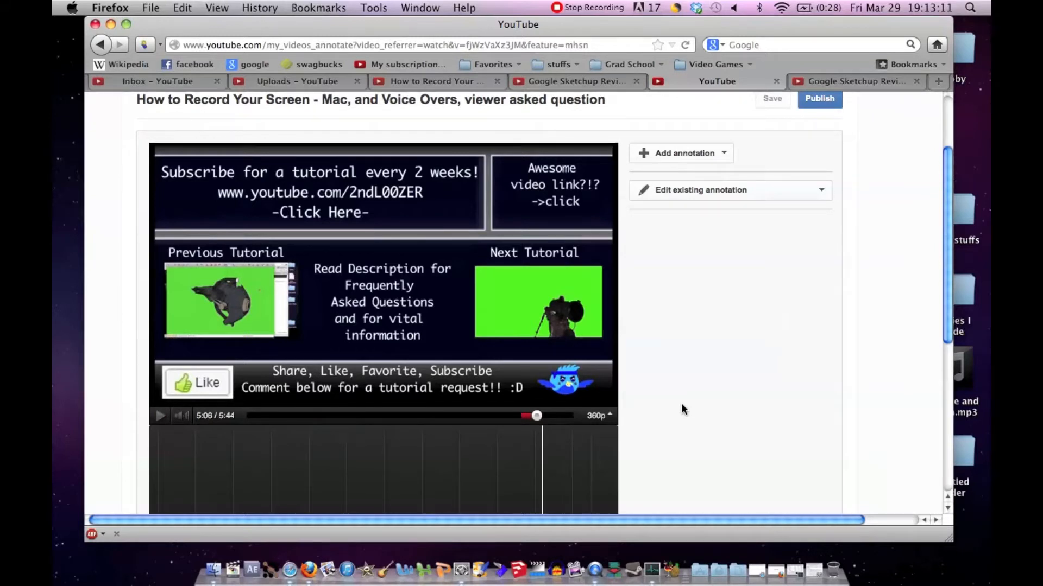
# Step: Add a Spotlight annotation fitted around the "Subscribe for a tutorial every 2 weeks!" box, with its text label inside the box
pyautogui.click(723, 153)
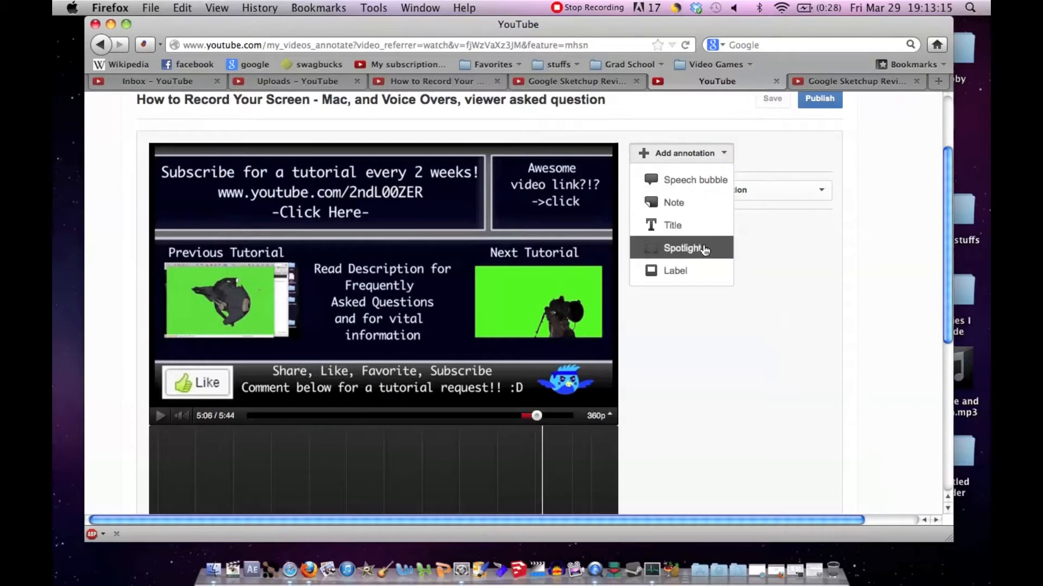
pyautogui.click(702, 249)
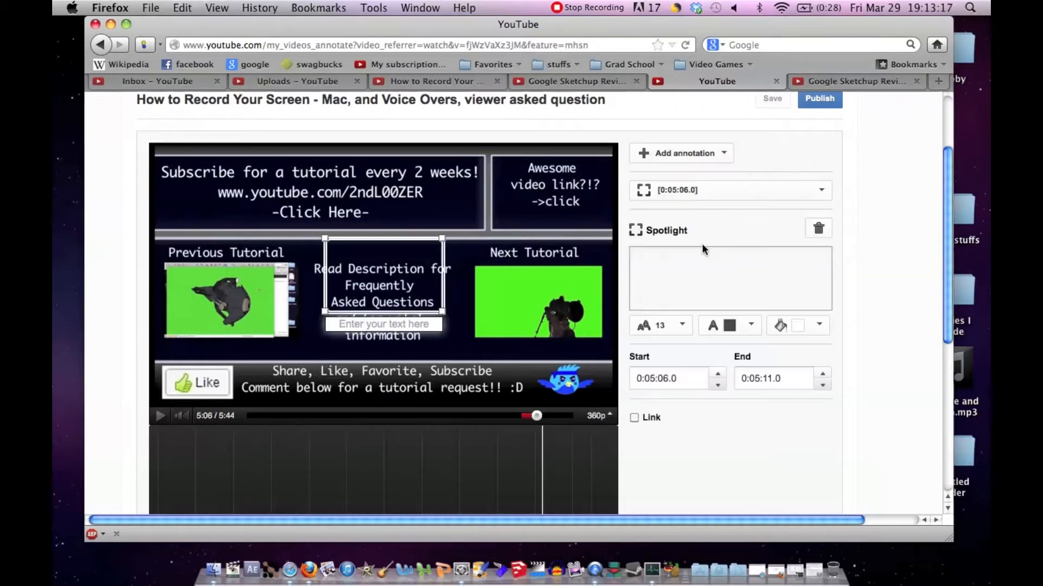
pyautogui.moveTo(414, 265); pyautogui.dragTo(237, 193)
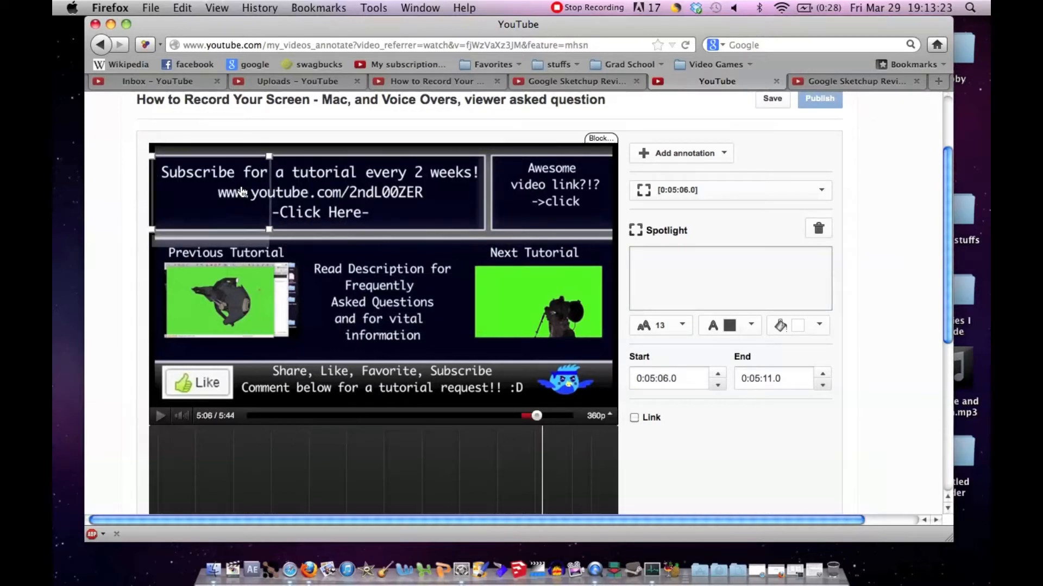
pyautogui.moveTo(309, 161); pyautogui.dragTo(486, 159)
pyautogui.moveTo(234, 238); pyautogui.dragTo(239, 214)
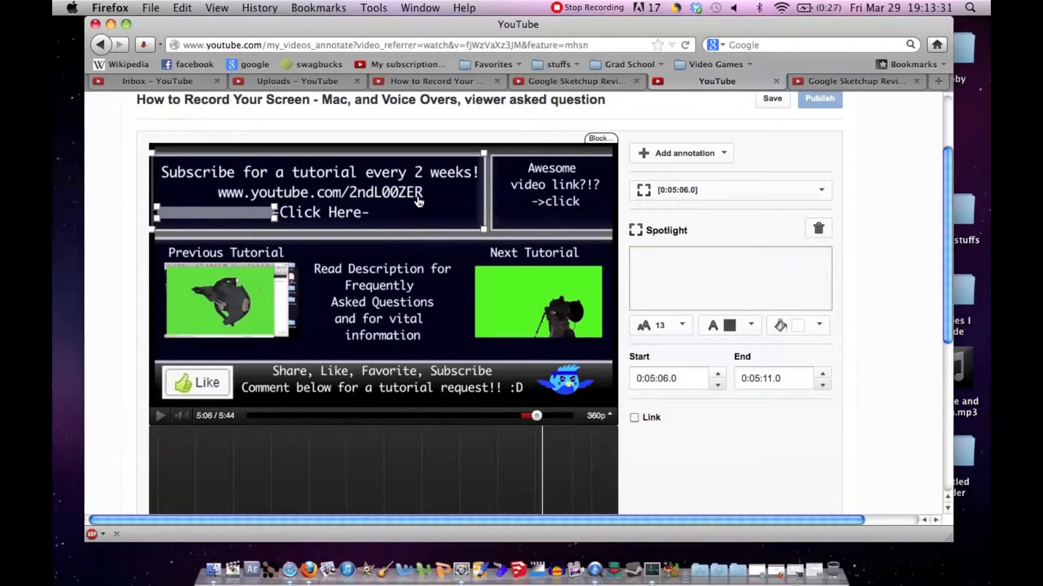
# Step: Set the spotlight's text to "-->>" and shrink the label to sit just before "-Click Here-"
pyautogui.click(664, 276)
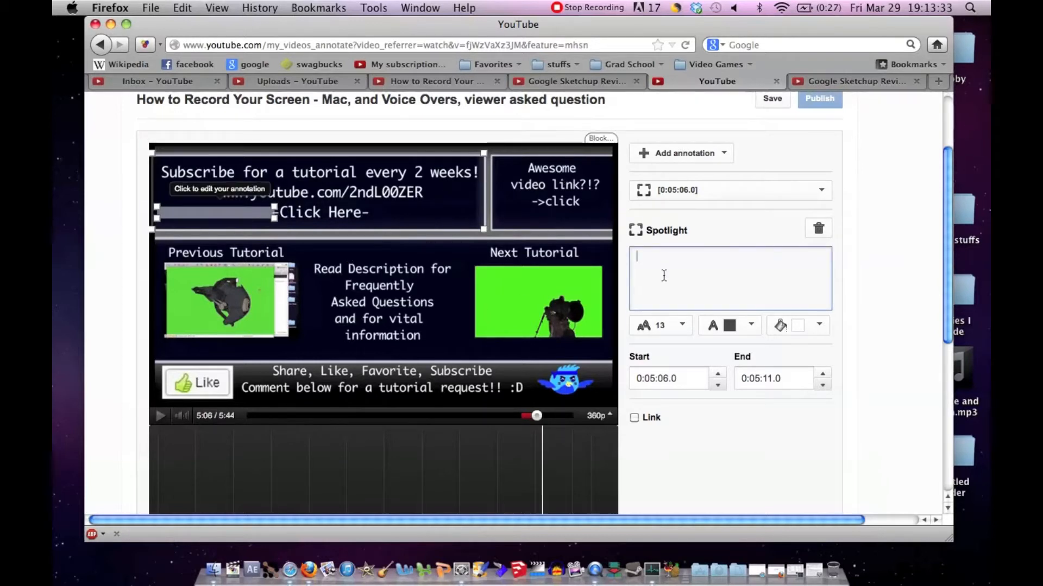
pyautogui.write('-->>')
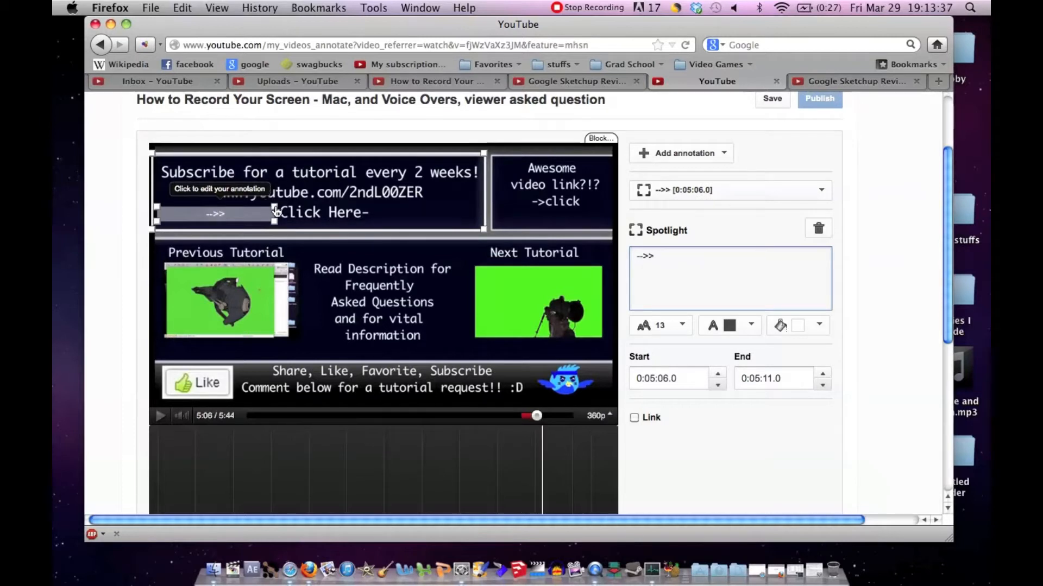
pyautogui.moveTo(274, 213); pyautogui.dragTo(242, 216)
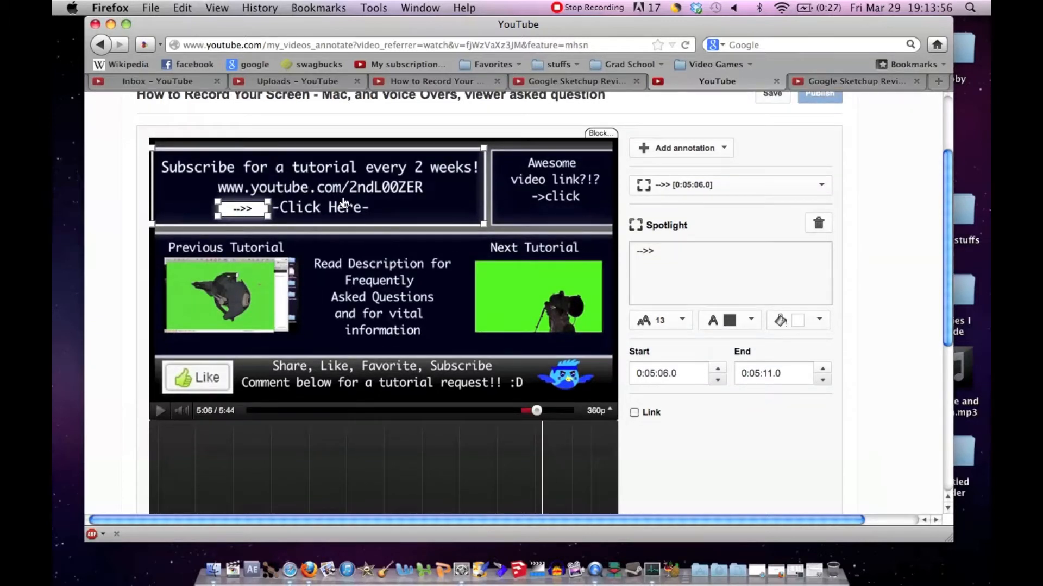
# Step: Give the spotlight a Subscribe link to 2ndl00zer that opens in a new window, and extend its end to 0:05:45.2
pyautogui.click(593, 411)
pyautogui.click(633, 413)
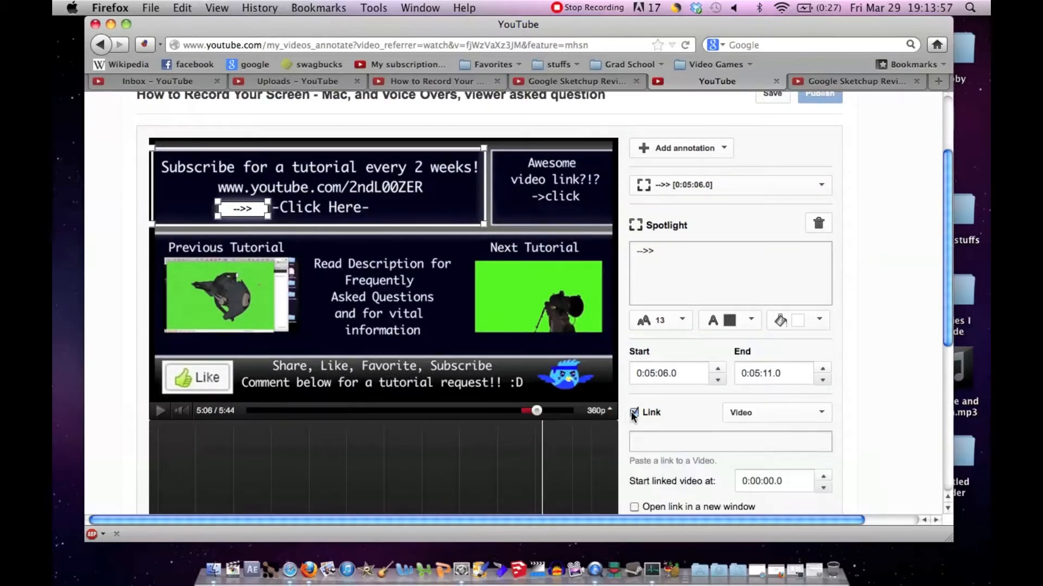
pyautogui.scroll(-3, 803, 426)
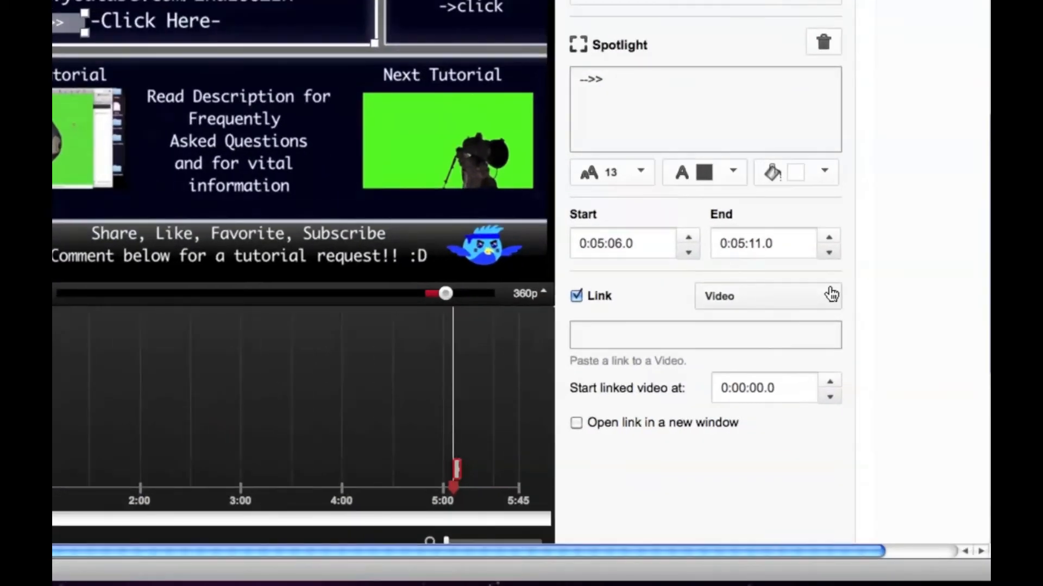
pyautogui.click(831, 295)
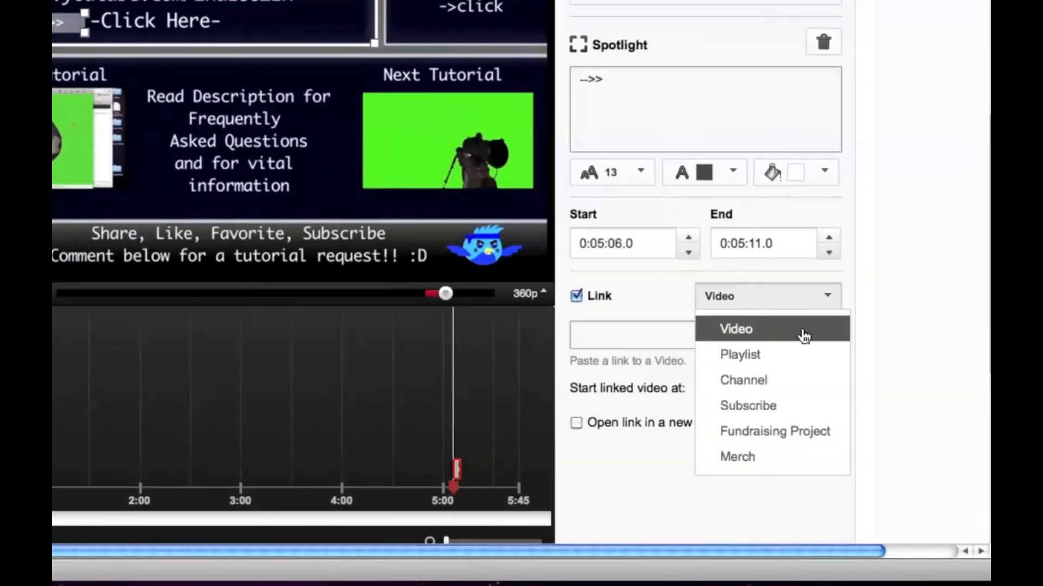
pyautogui.click(785, 405)
pyautogui.click(683, 344)
pyautogui.write('2ndl00zer')
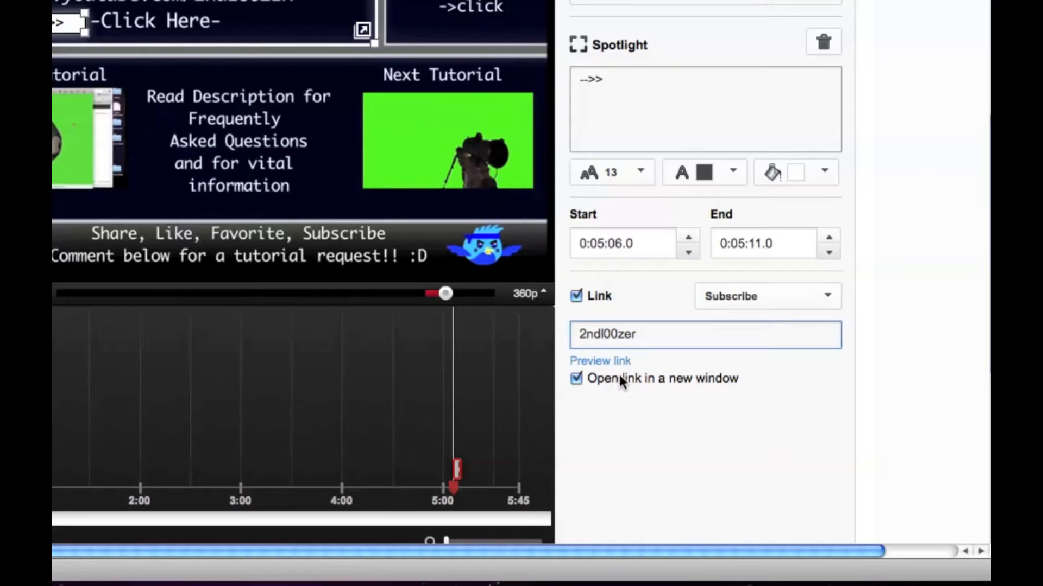
pyautogui.click(640, 446)
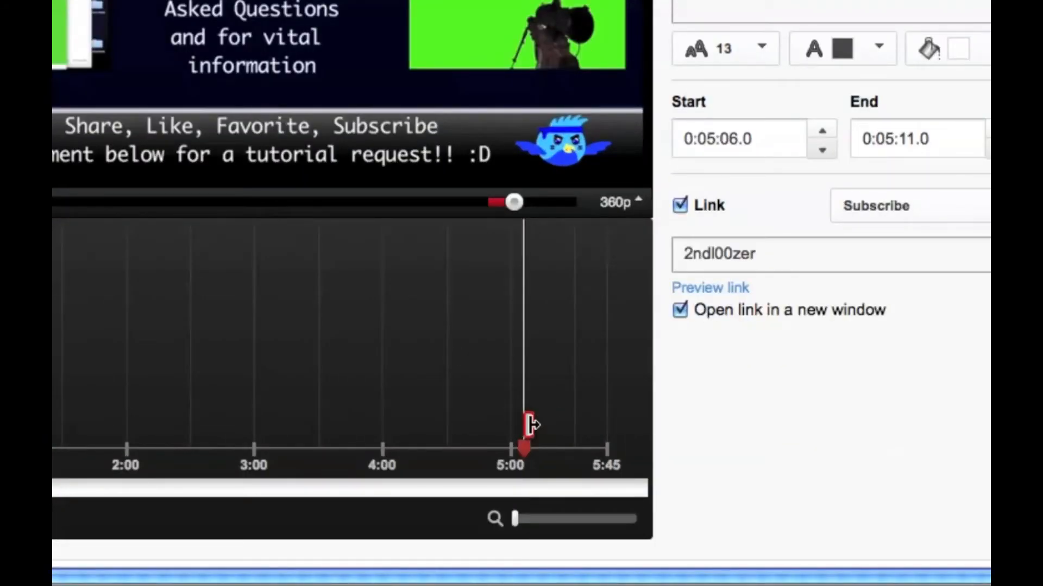
pyautogui.moveTo(530, 426); pyautogui.dragTo(609, 429)
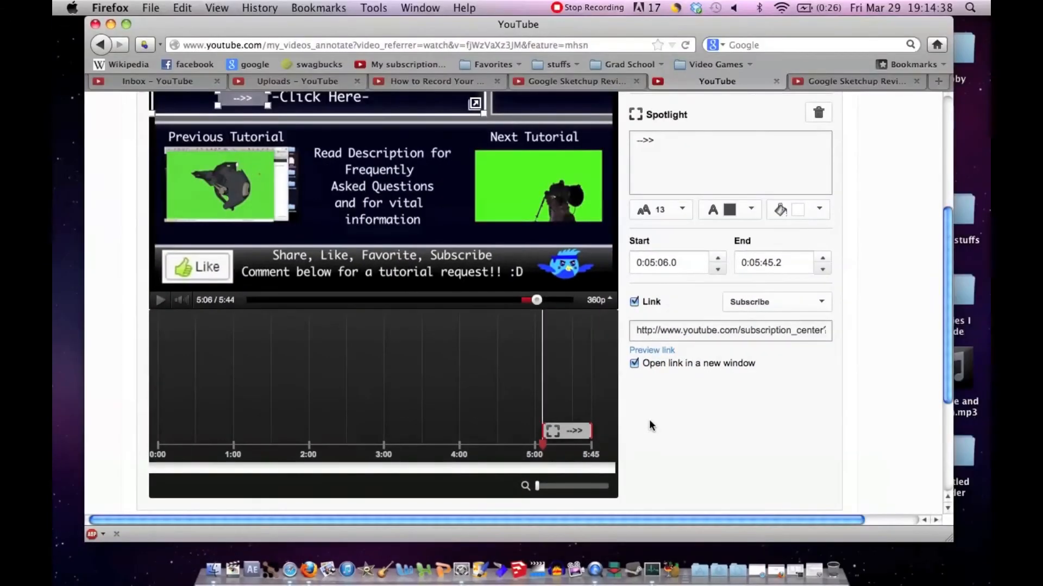
# Step: Add a Spotlight annotation over the "Awesome video link?!?" box and set its text to "iMovie Playlist"
pyautogui.scroll(4, 856, 422)
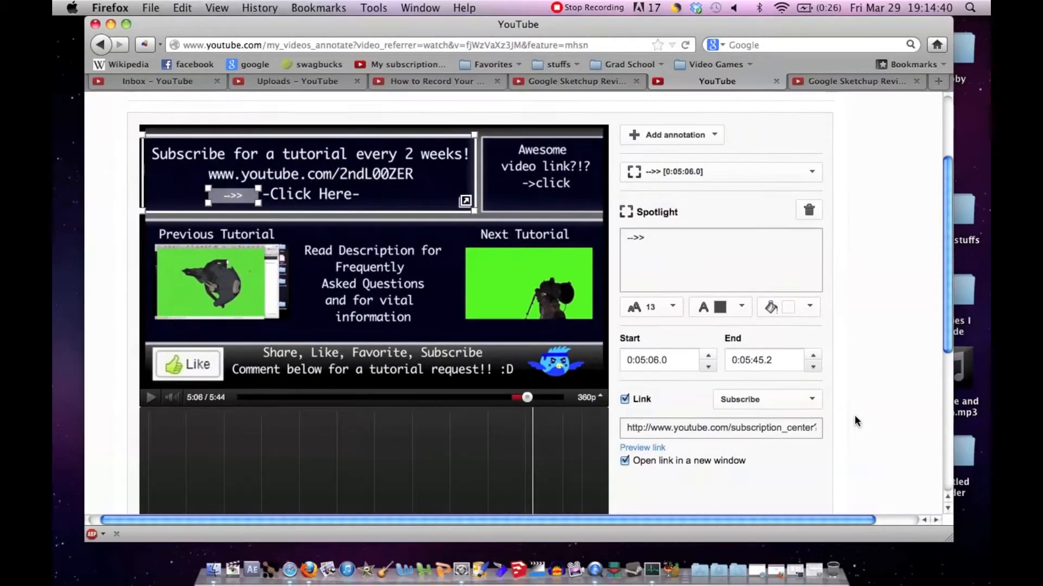
pyautogui.scroll(1, 856, 421)
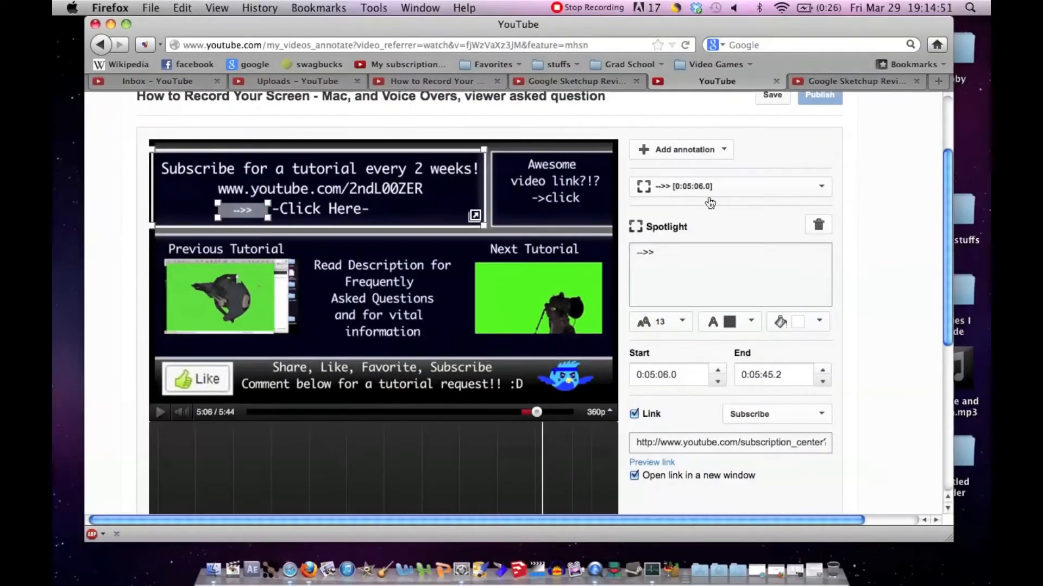
pyautogui.click(728, 157)
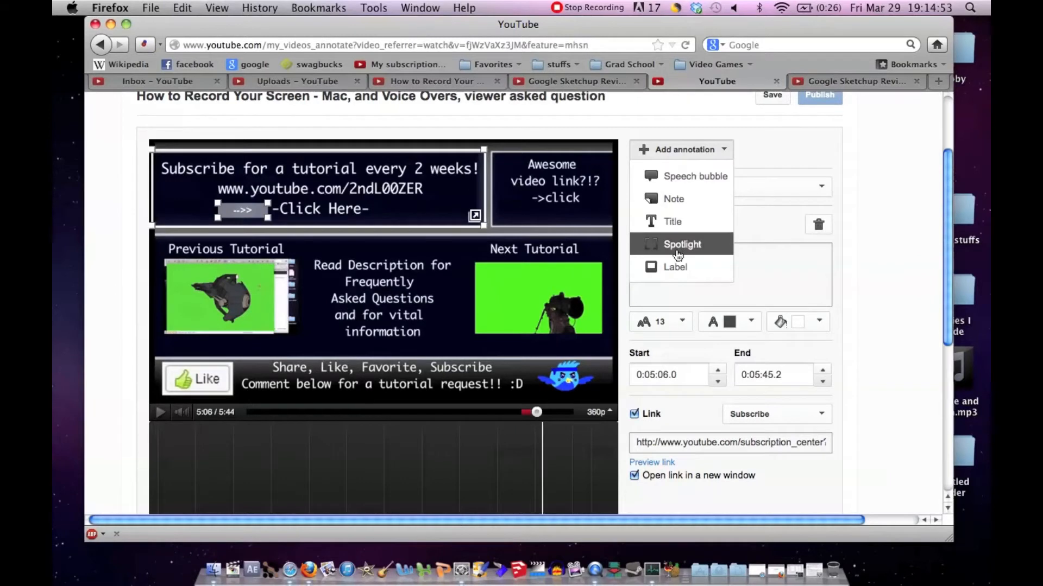
pyautogui.click(677, 247)
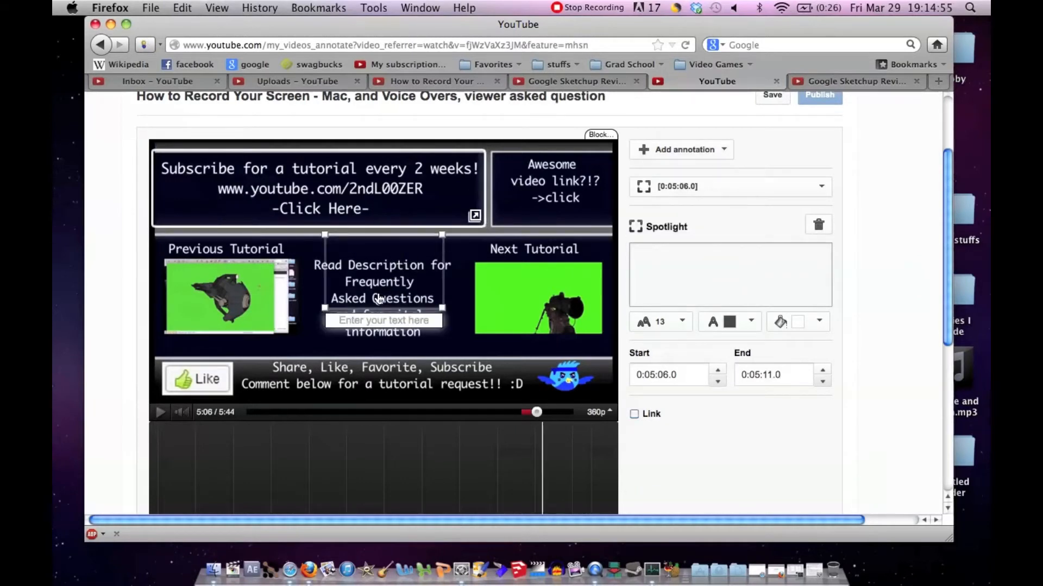
pyautogui.moveTo(375, 293)
pyautogui.mouseDown()
pyautogui.moveTo(508, 314)
pyautogui.moveTo(546, 287)
pyautogui.moveTo(545, 206)
pyautogui.moveTo(579, 234)
pyautogui.moveTo(576, 219)
pyautogui.mouseUp()
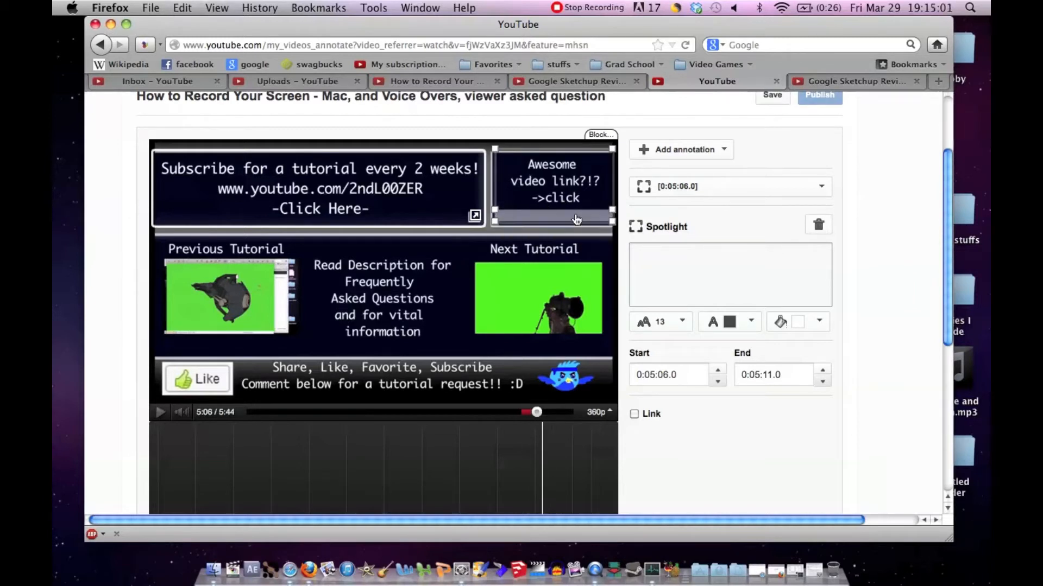
pyautogui.click(667, 280)
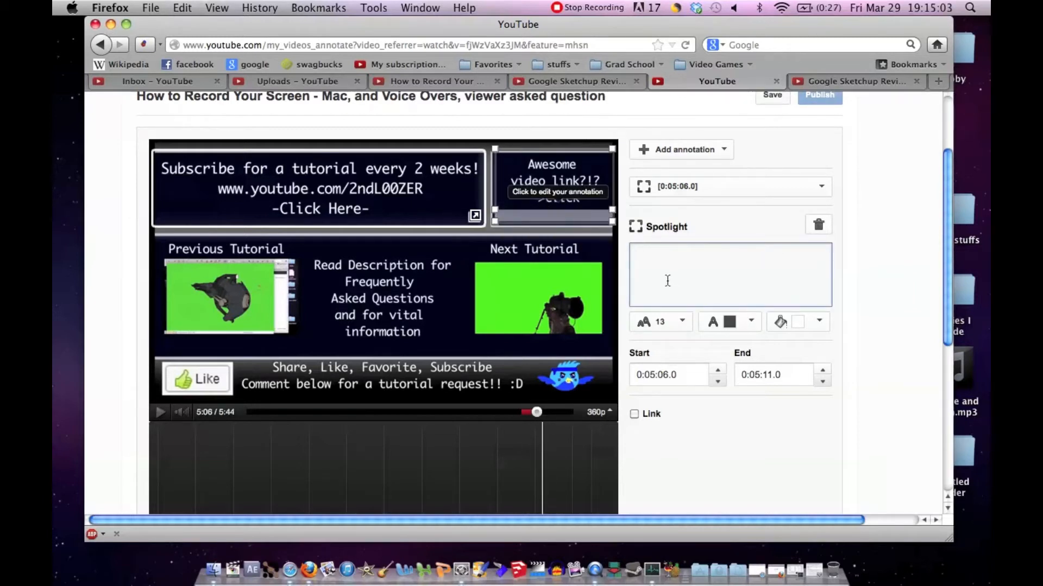
pyautogui.write('iMovie ')
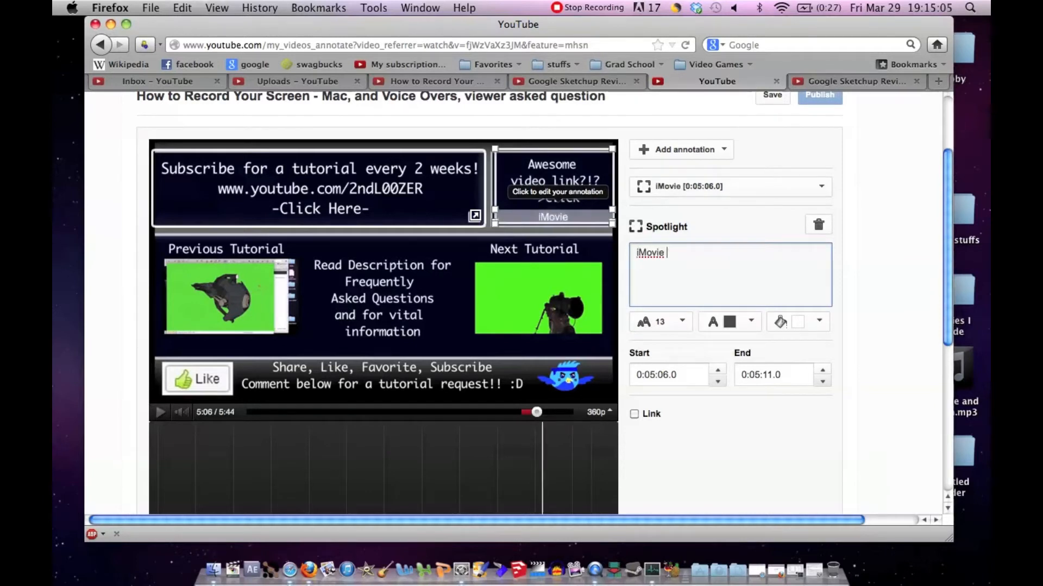
pyautogui.write('Playlist')
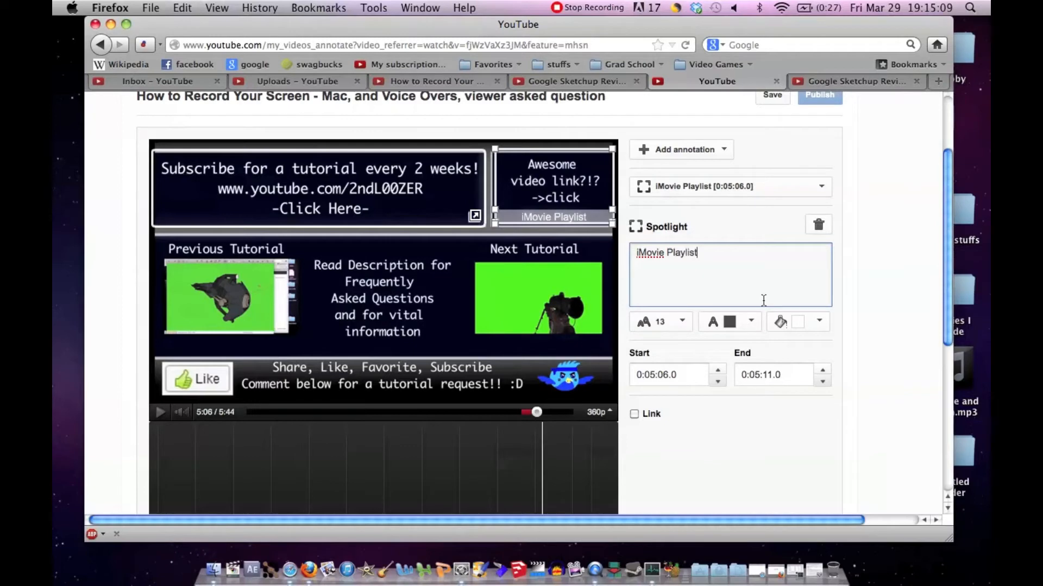
# Step: Enable a link on the "iMovie Playlist" spotlight and set the link type to Playlist
pyautogui.scroll(-1, 678, 400)
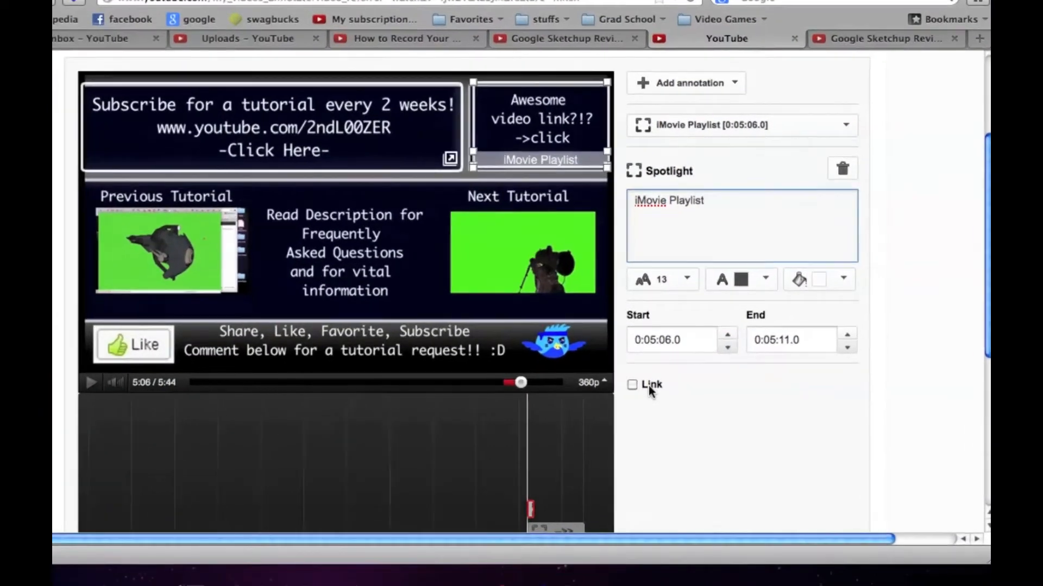
pyautogui.click(650, 387)
pyautogui.click(828, 393)
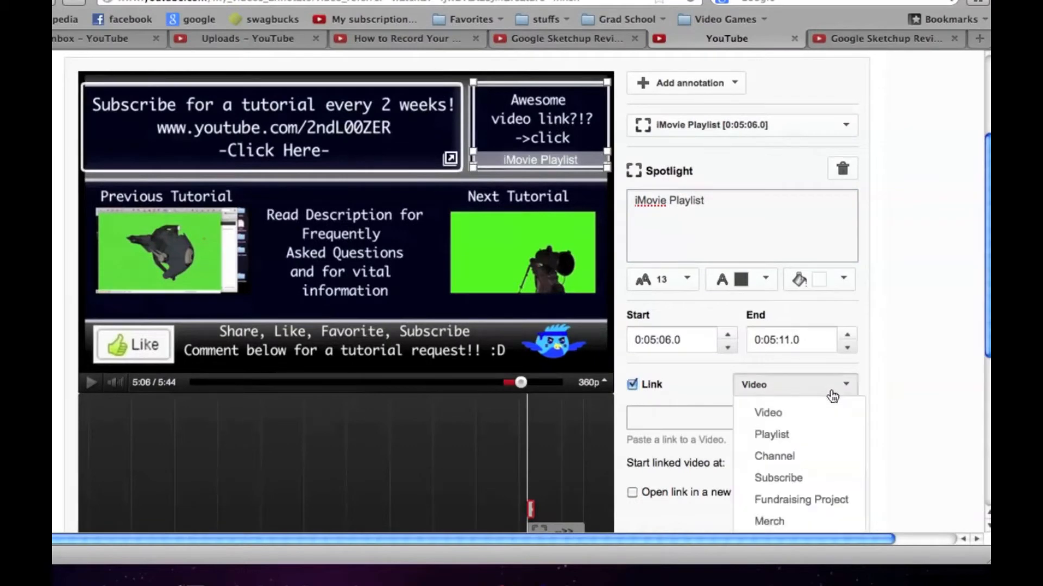
pyautogui.click(795, 436)
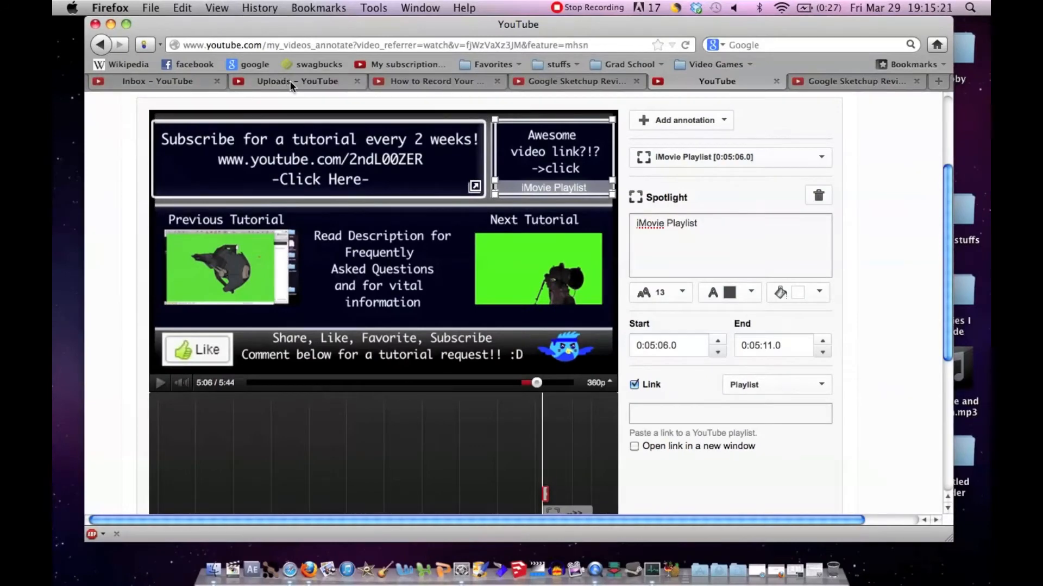
# Step: Open the "iMovie11 / 09 Tutorial Series!" playlist from the channel's playlists in the first browser tab
pyautogui.click(162, 81)
pyautogui.click(173, 145)
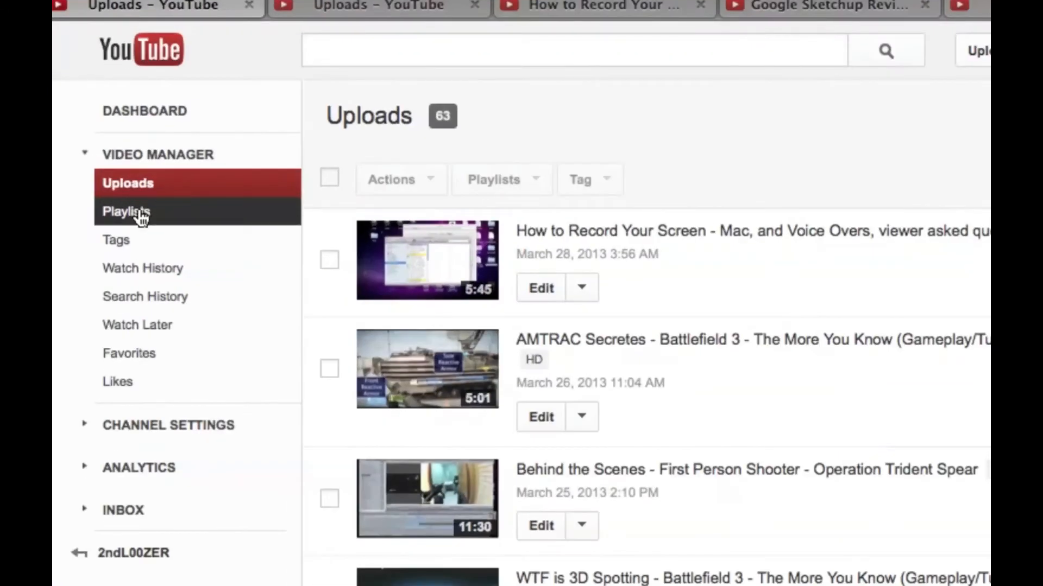
pyautogui.click(139, 213)
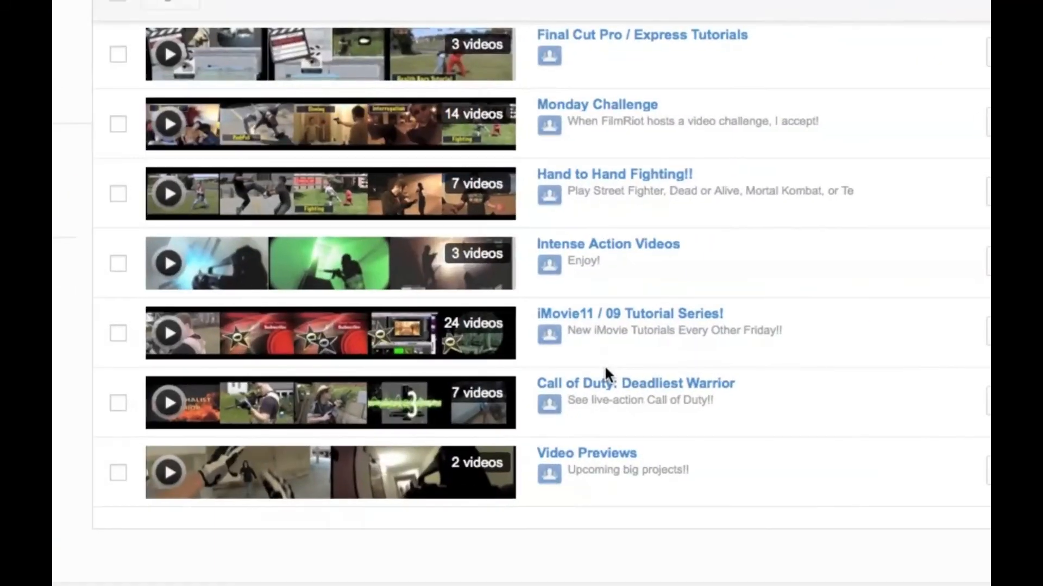
pyautogui.click(683, 319)
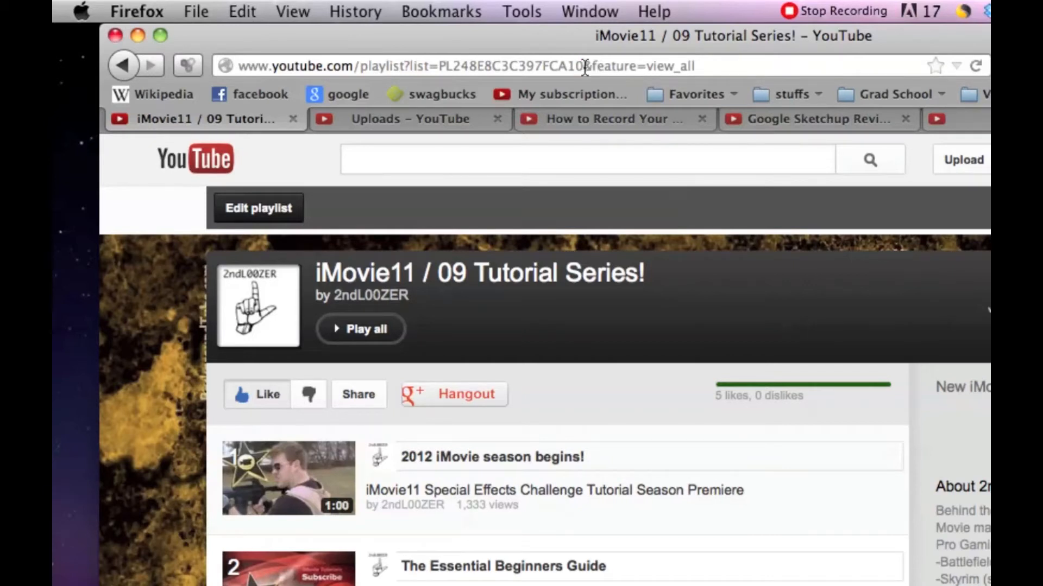
# Step: Remove "&feature=view_all" from the playlist's URL, reload the page and copy the shortened address
pyautogui.doubleClick(585, 67)
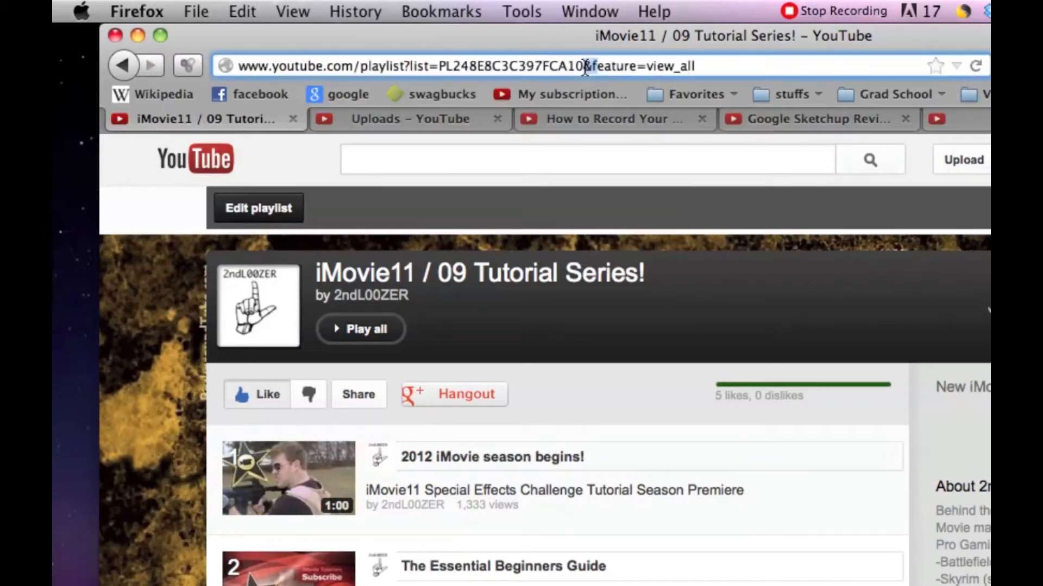
pyautogui.keyDown('shift'); pyautogui.click(707, 65); pyautogui.keyUp('shift')
pyautogui.press('BackSpace')
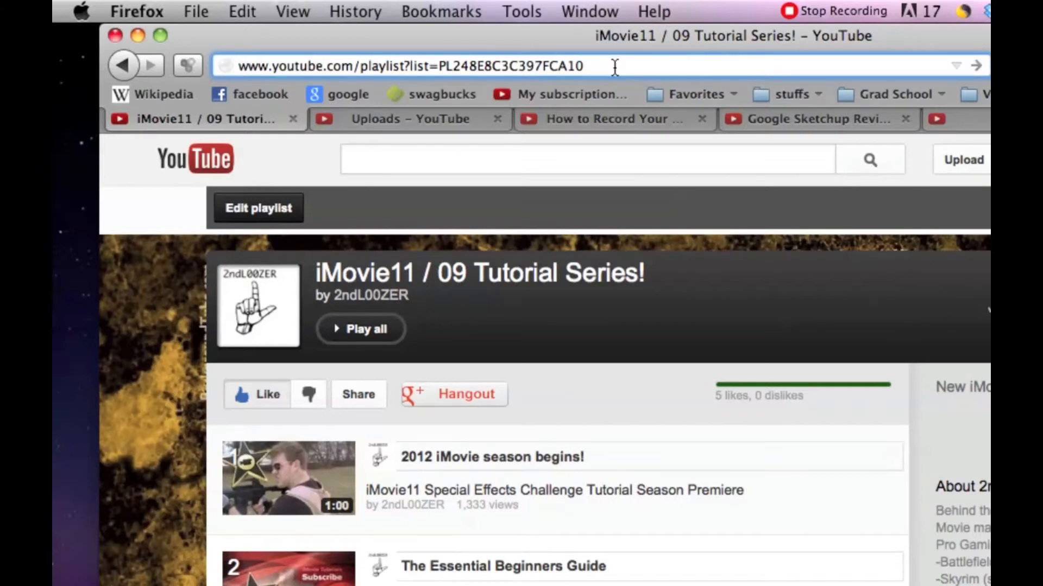
pyautogui.click(974, 66)
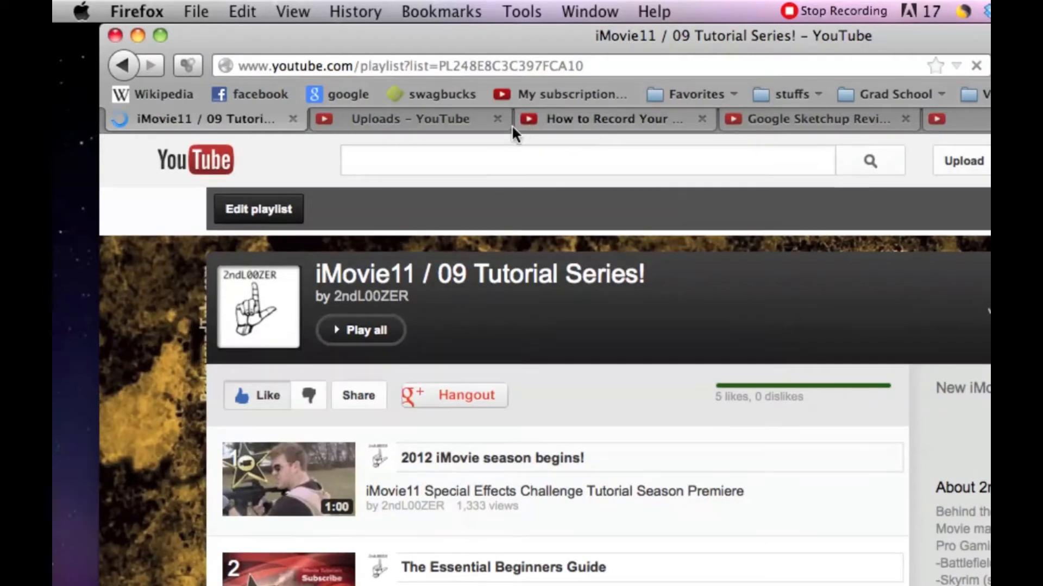
pyautogui.click(413, 66)
pyautogui.hotkey('ctrl', 'c')
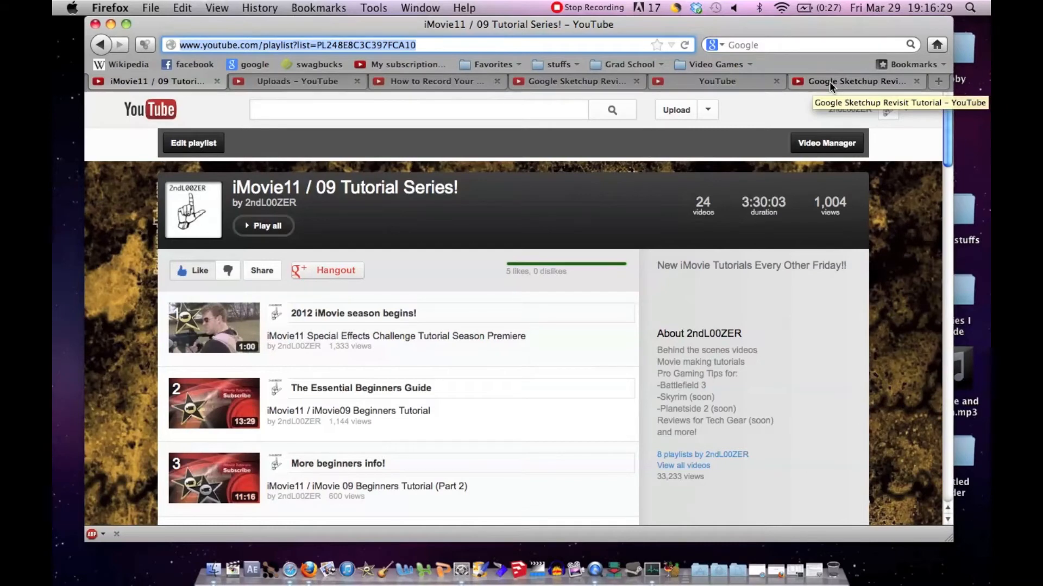
# Step: Paste the playlist URL as the "iMovie Playlist" spotlight's link, make it open in a new window, and extend its end to 0:05:45.2
pyautogui.click(738, 84)
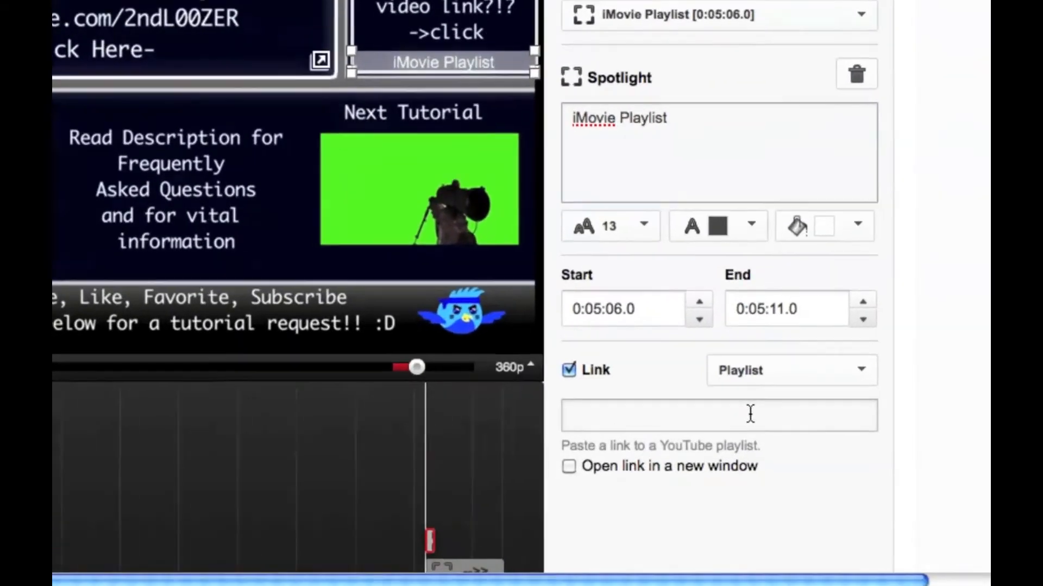
pyautogui.click(720, 416)
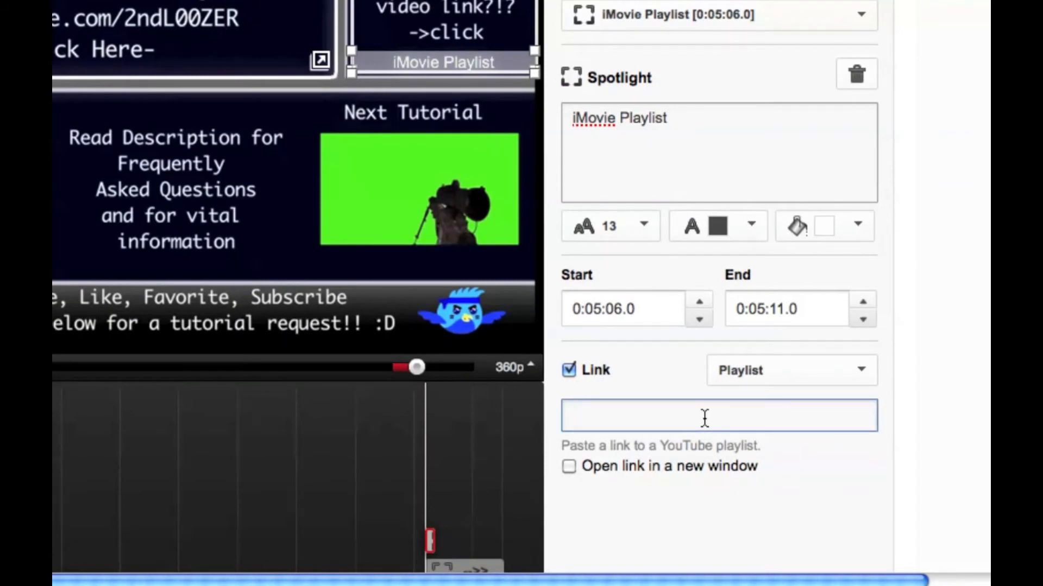
pyautogui.hotkey('ctrl', 'v')
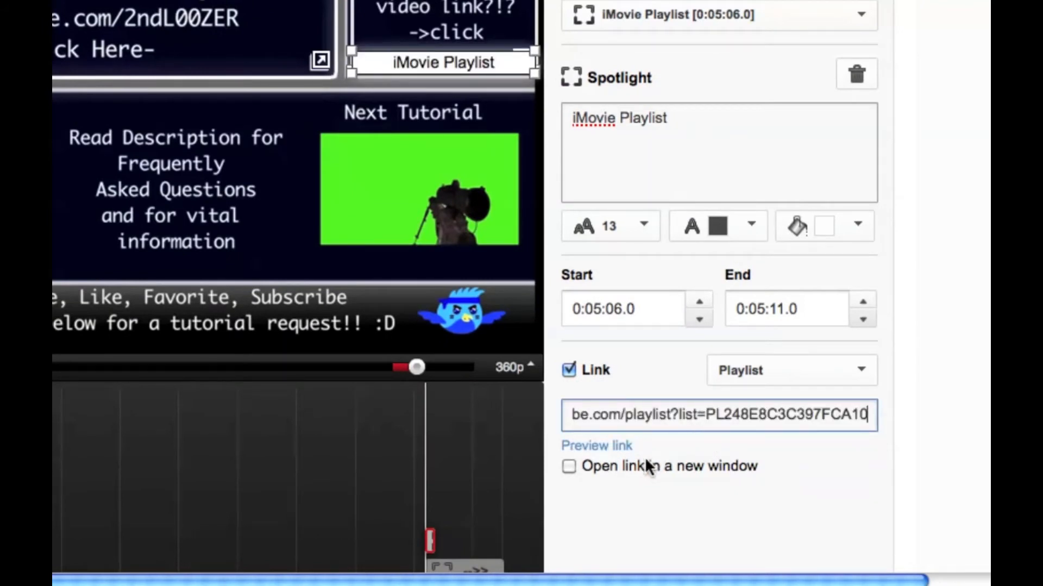
pyautogui.click(568, 467)
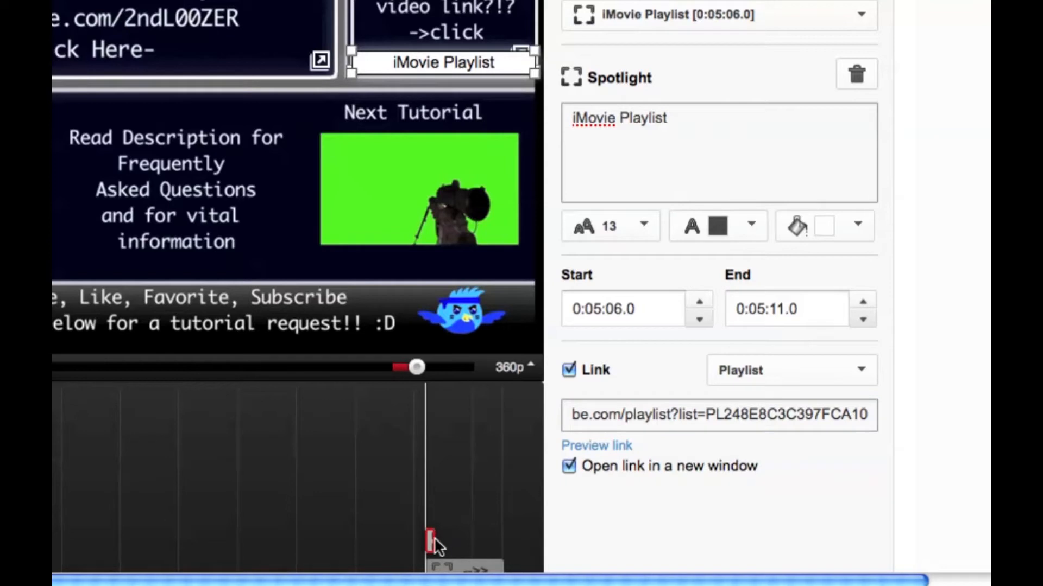
pyautogui.moveTo(433, 540); pyautogui.dragTo(536, 540)
pyautogui.scroll(-3, 536, 541)
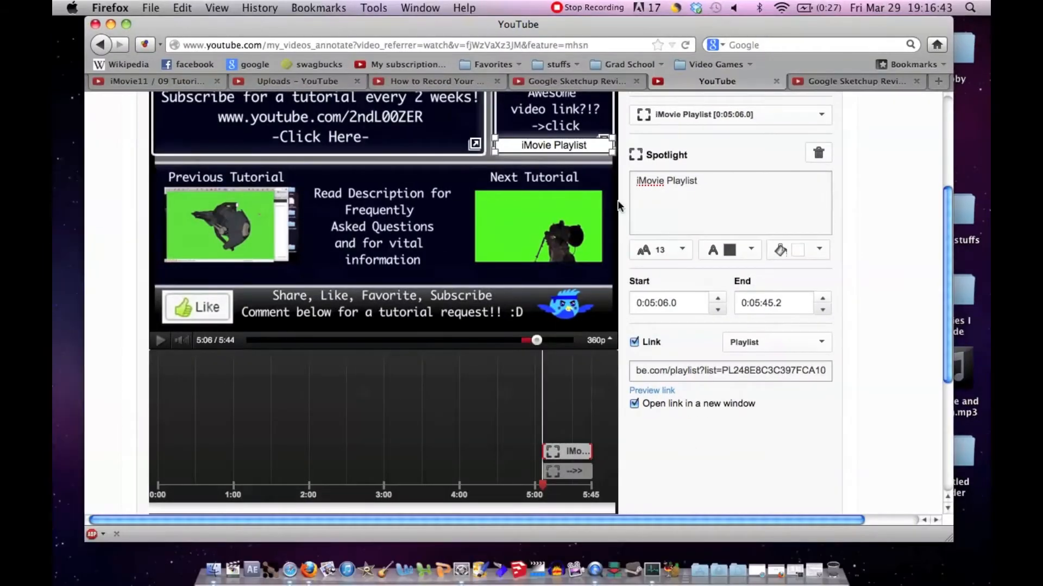
# Step: Add a Spotlight annotation fitted around the Previous Tutorial thumbnail, with the text "Google Sketchup Tips - 3D Objects" beneath it
pyautogui.scroll(4, 872, 236)
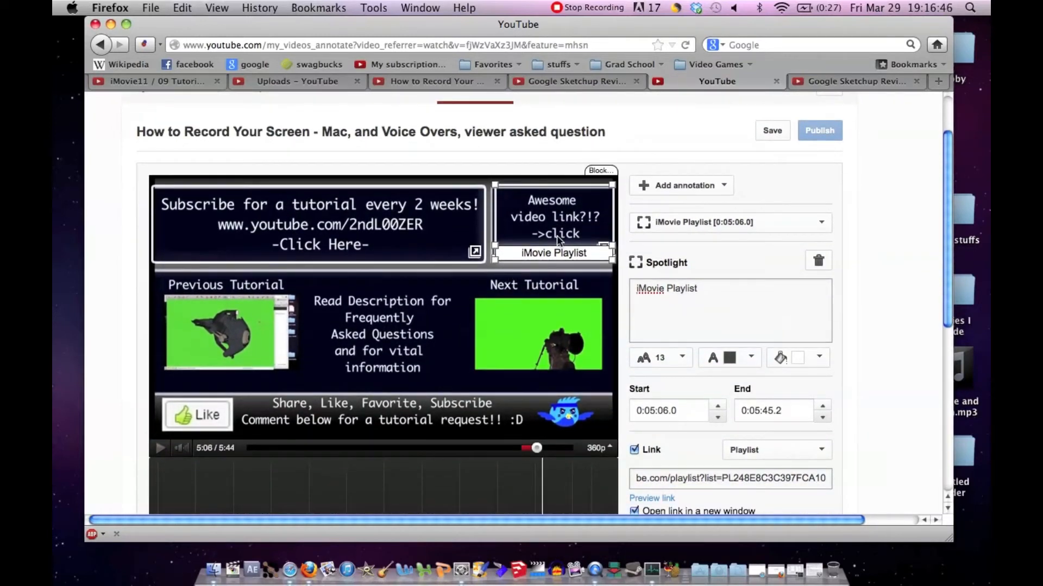
pyautogui.click(725, 185)
pyautogui.click(694, 283)
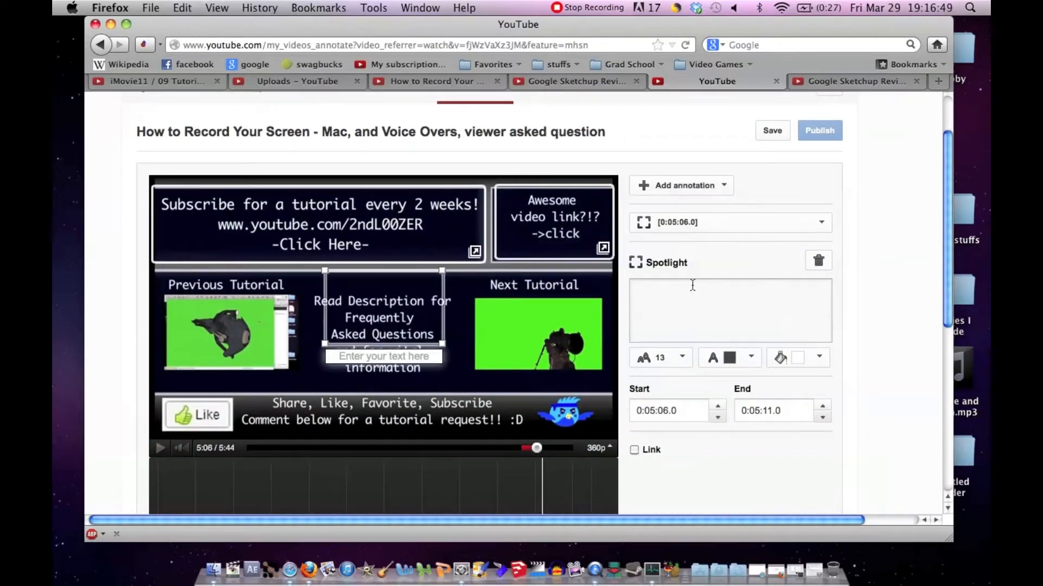
pyautogui.moveTo(410, 332); pyautogui.dragTo(241, 361)
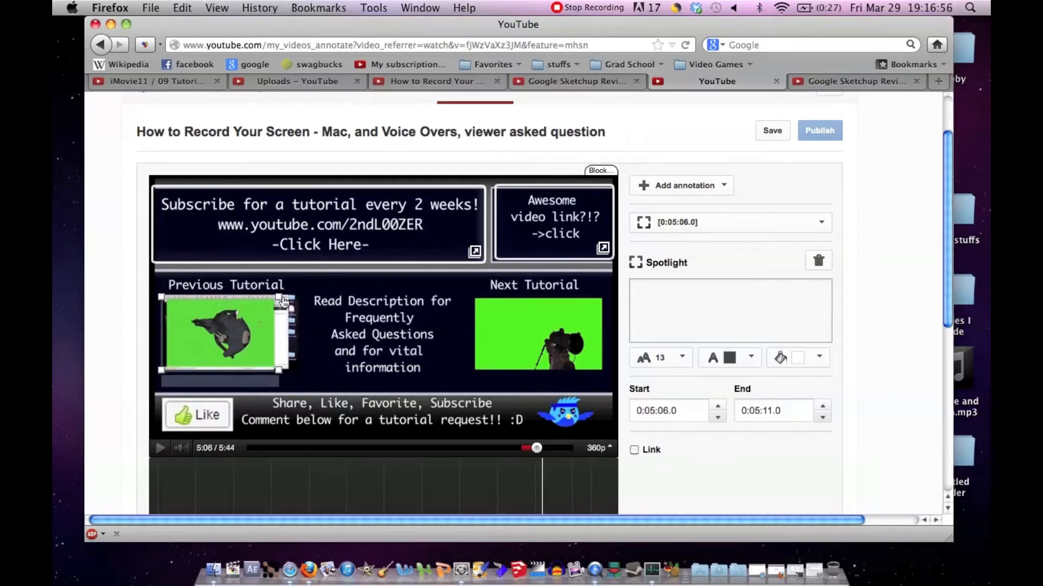
pyautogui.moveTo(283, 303); pyautogui.dragTo(298, 300)
pyautogui.click(748, 315)
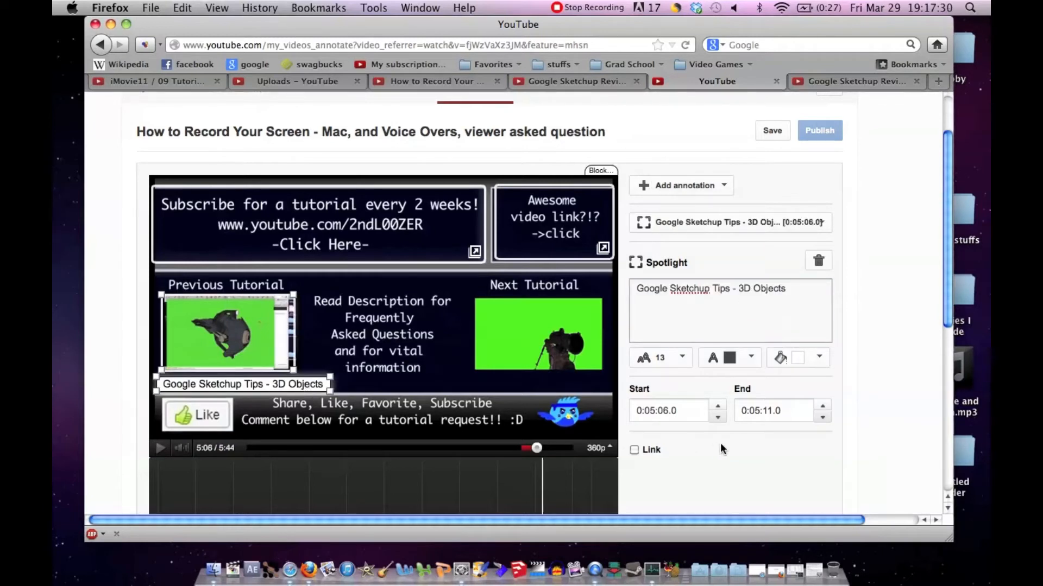
# Step: Switch to the open "Google Sketchup Revisit Tutorial" video page and select its URL
pyautogui.scroll(-2, 720, 447)
pyautogui.scroll(-1, 720, 442)
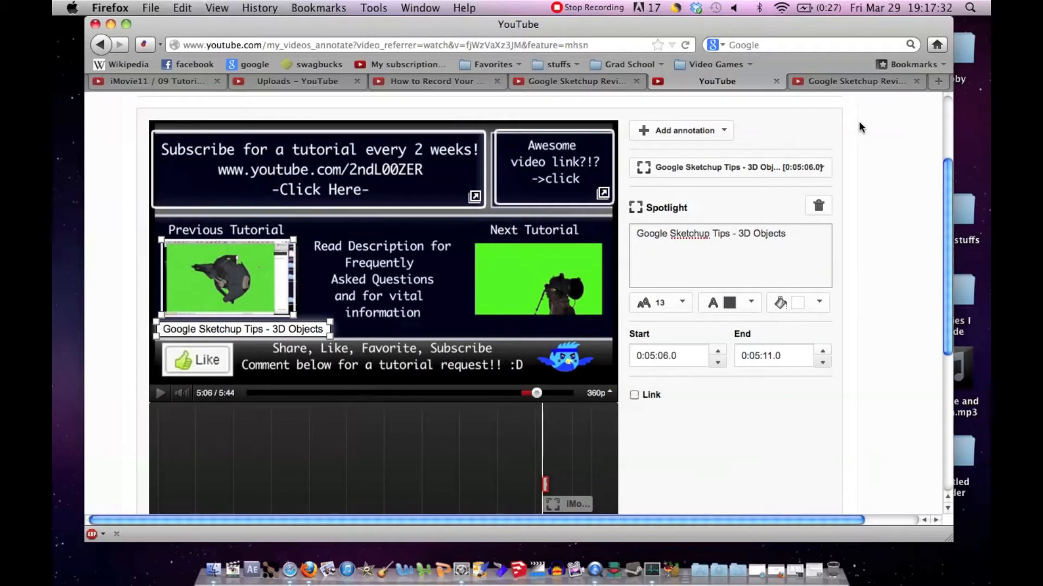
pyautogui.click(843, 81)
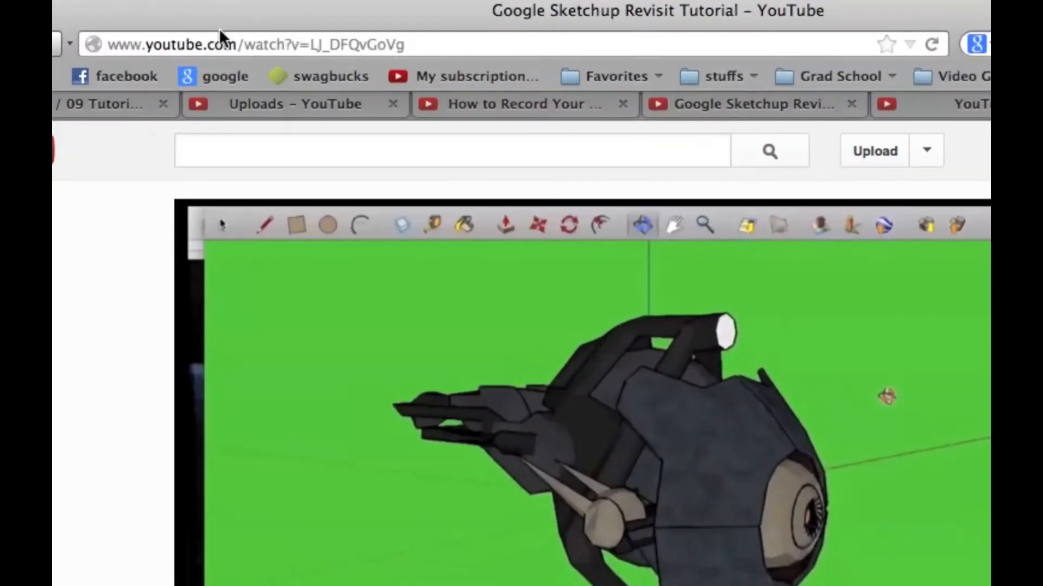
pyautogui.click(411, 43)
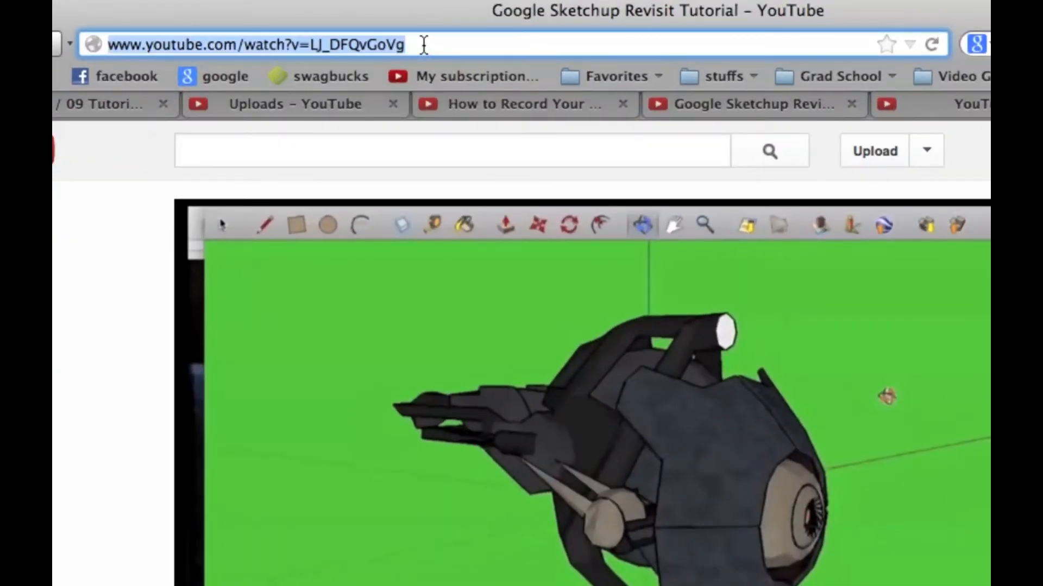
pyautogui.press('Right')
pyautogui.write('&')
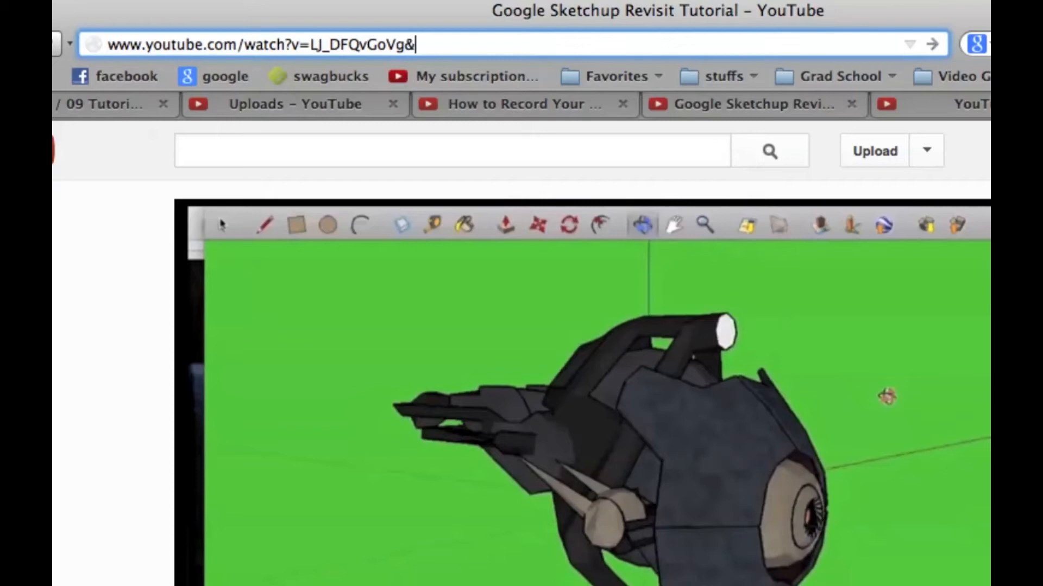
pyautogui.write('cljmng hg am')
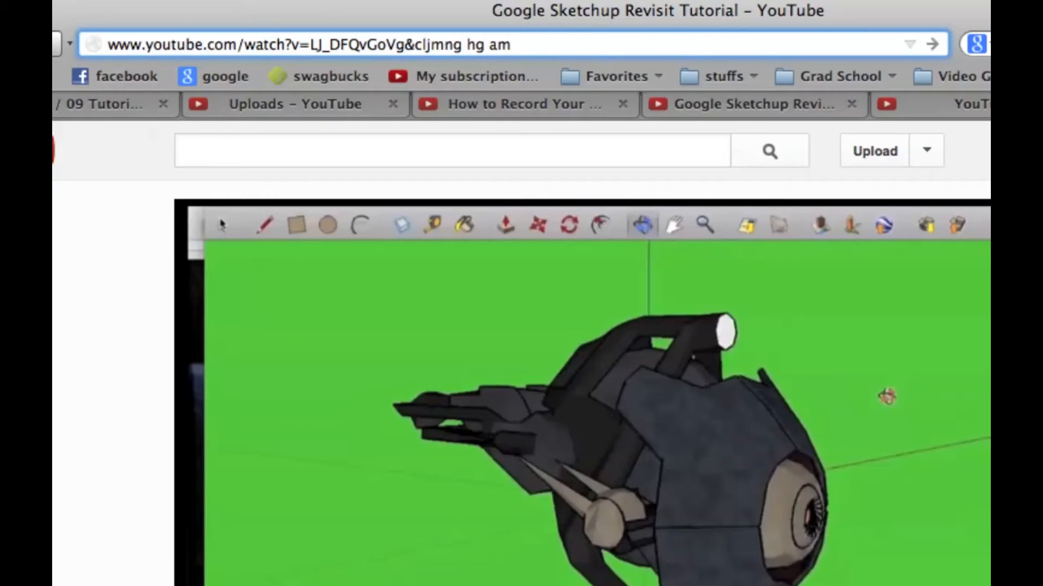
pyautogui.keyDown('shift'); pyautogui.click(406, 44); pyautogui.keyUp('shift')
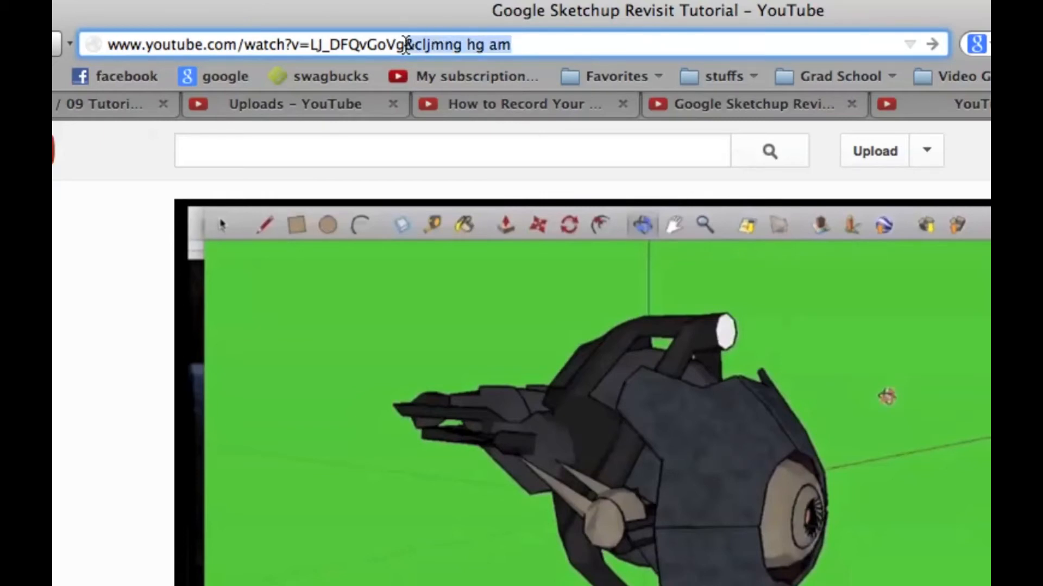
pyautogui.press('BackSpace')
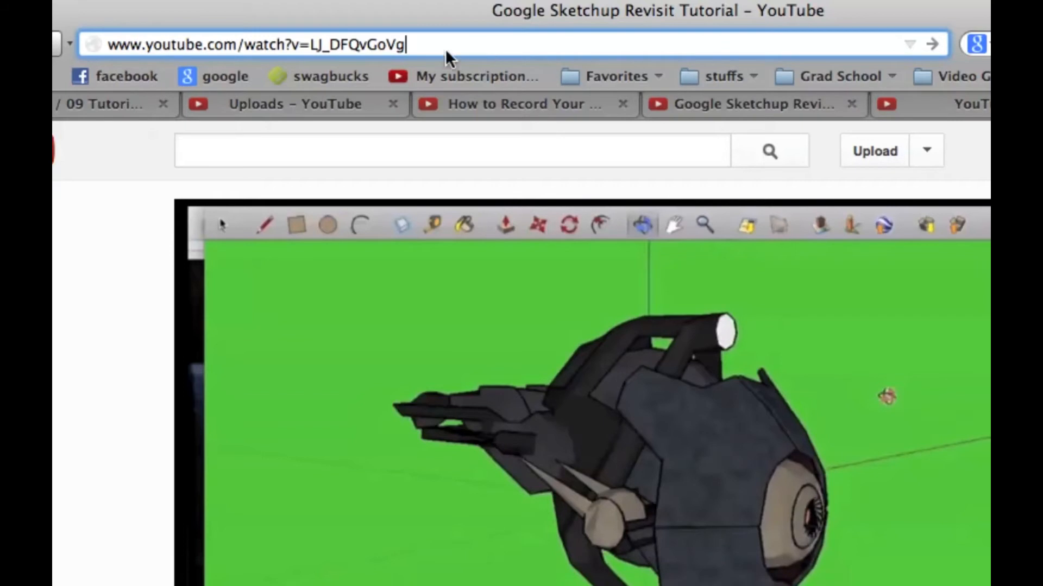
# Step: Copy the "Google Sketchup Revisit Tutorial" video's URL and return to the annotations editor
pyautogui.tripleClick(332, 44)
pyautogui.press('super+c')
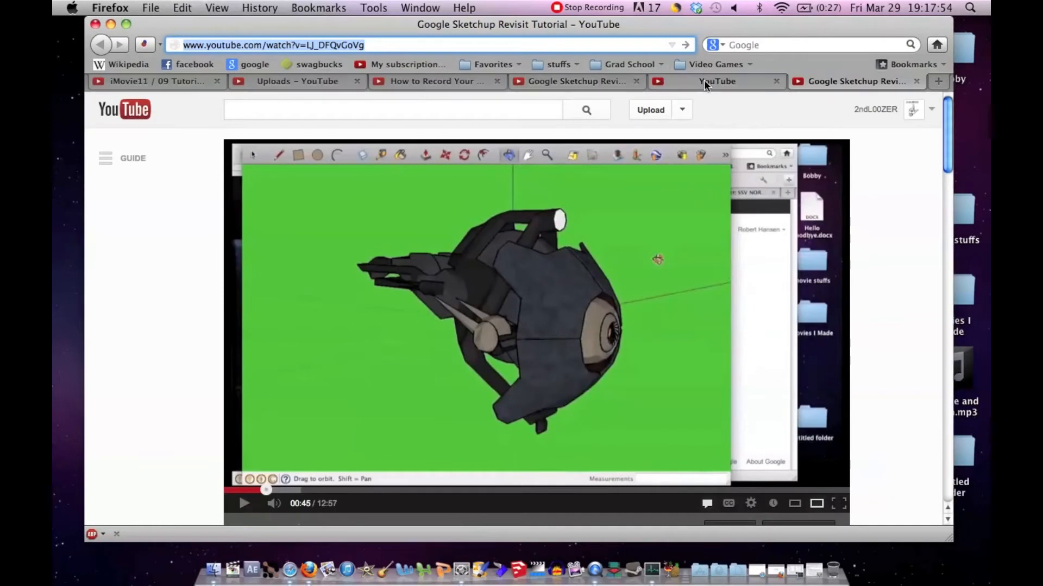
pyautogui.click(703, 80)
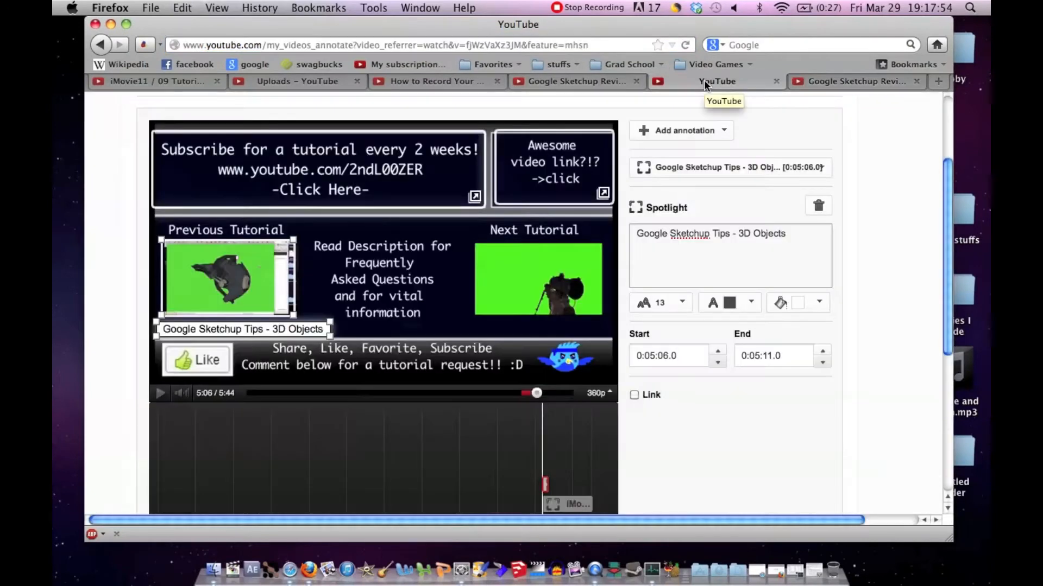
# Step: Link the "Google Sketchup Tips - 3D Objects" spotlight to the copied video URL, opening in a new window, and extend its end to 0:05:45.2
pyautogui.click(634, 395)
pyautogui.click(679, 426)
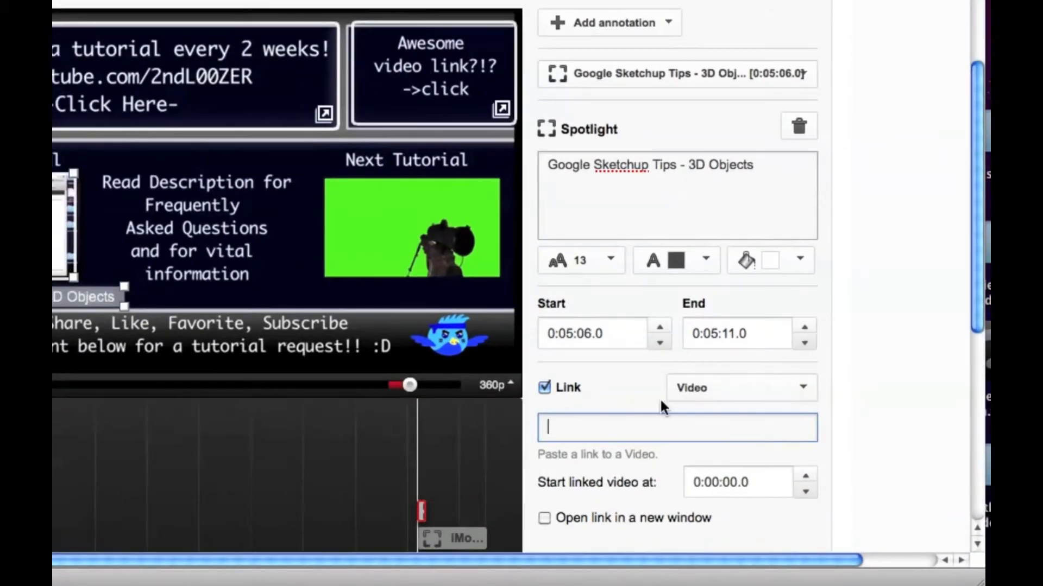
pyautogui.press('super+v')
pyautogui.scroll(-2, 631, 442)
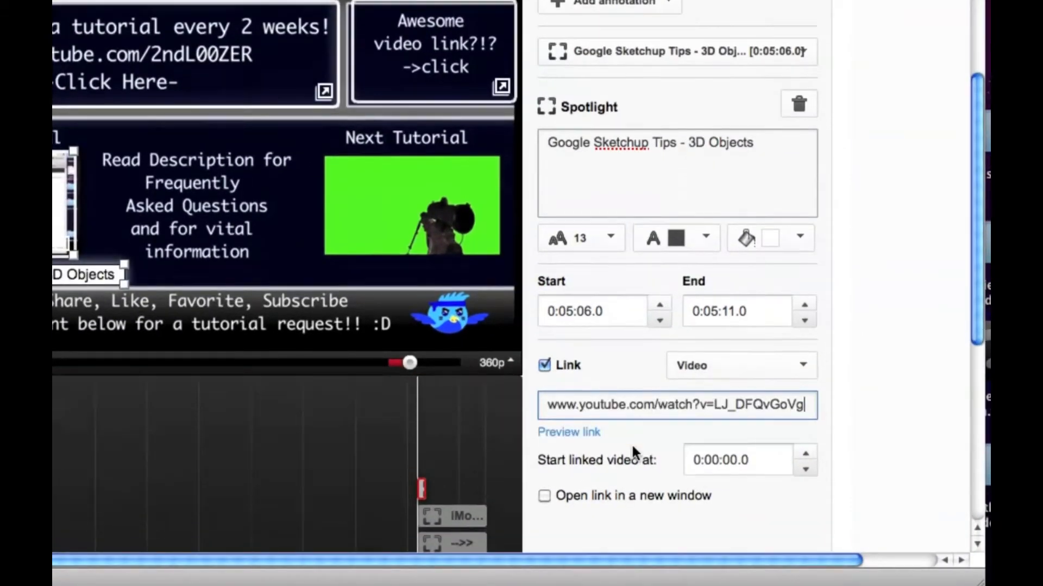
pyautogui.click(543, 477)
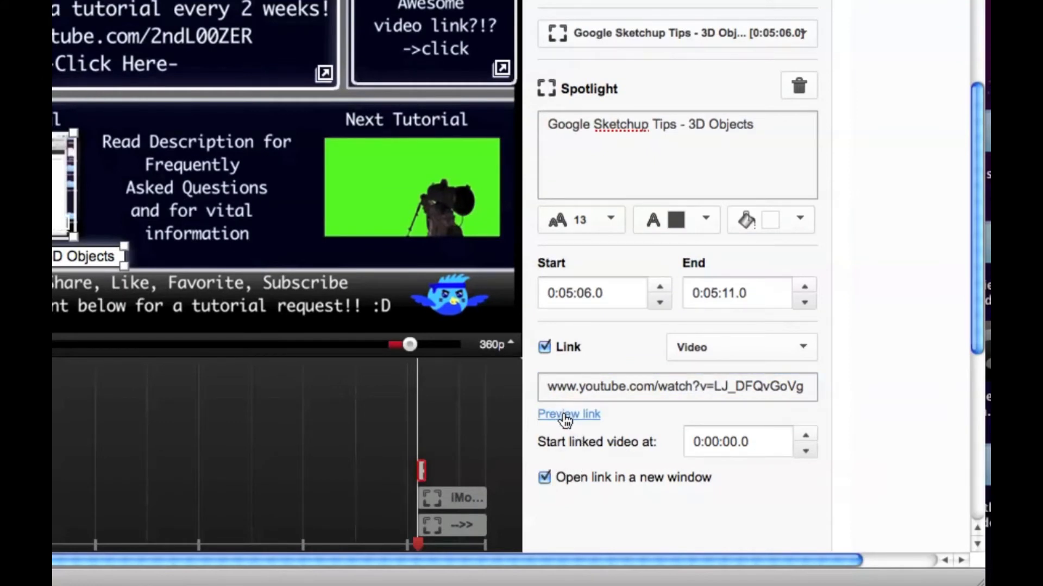
pyautogui.moveTo(423, 472); pyautogui.dragTo(523, 482)
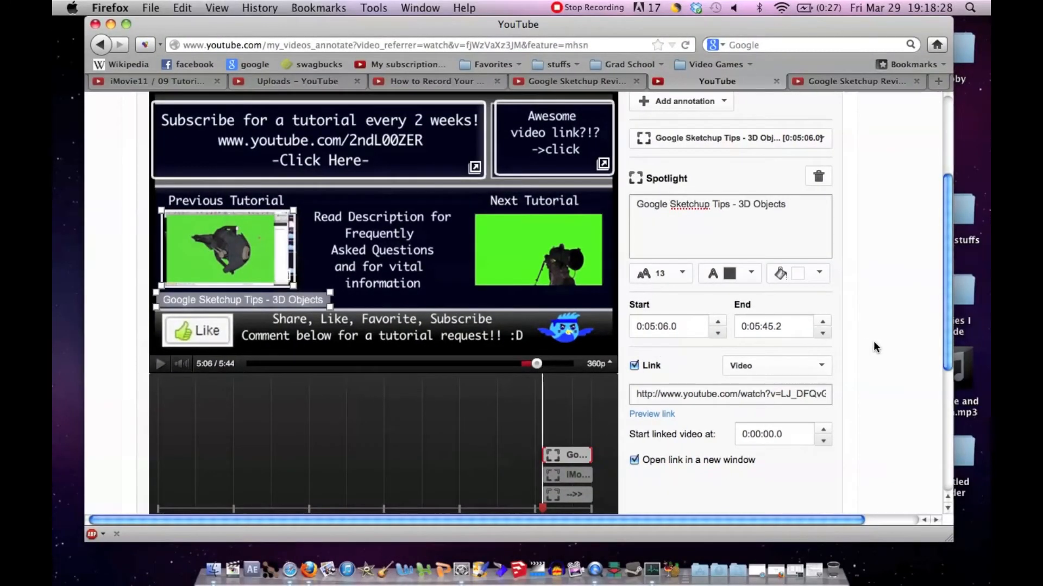
# Step: Add a Spotlight annotation over the Next Tutorial thumbnail with the text "Coming Soon - Viewer Requested Green Screen Tips!"
pyautogui.scroll(5, 873, 345)
pyautogui.click(724, 233)
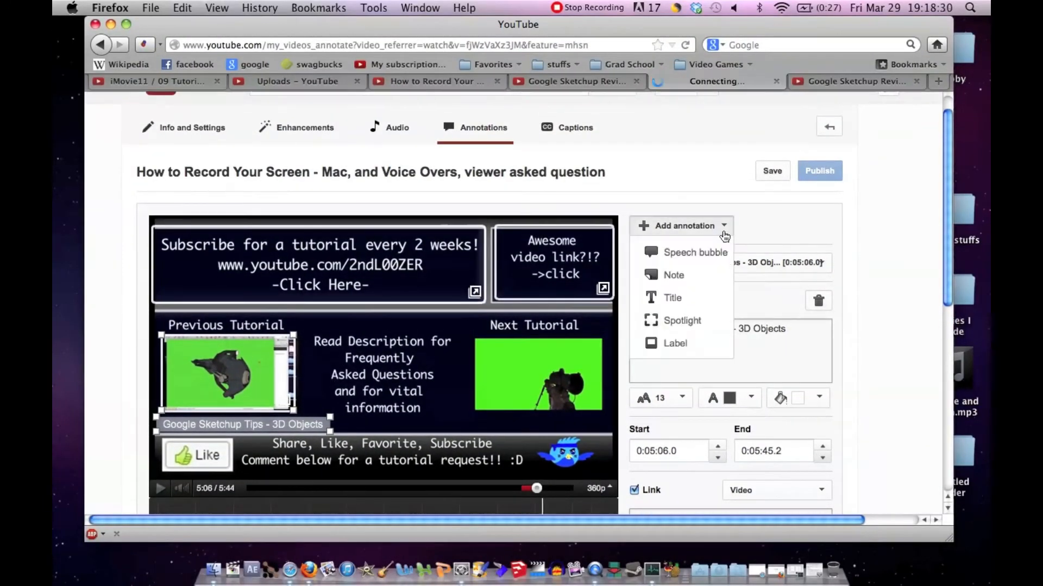
pyautogui.click(685, 320)
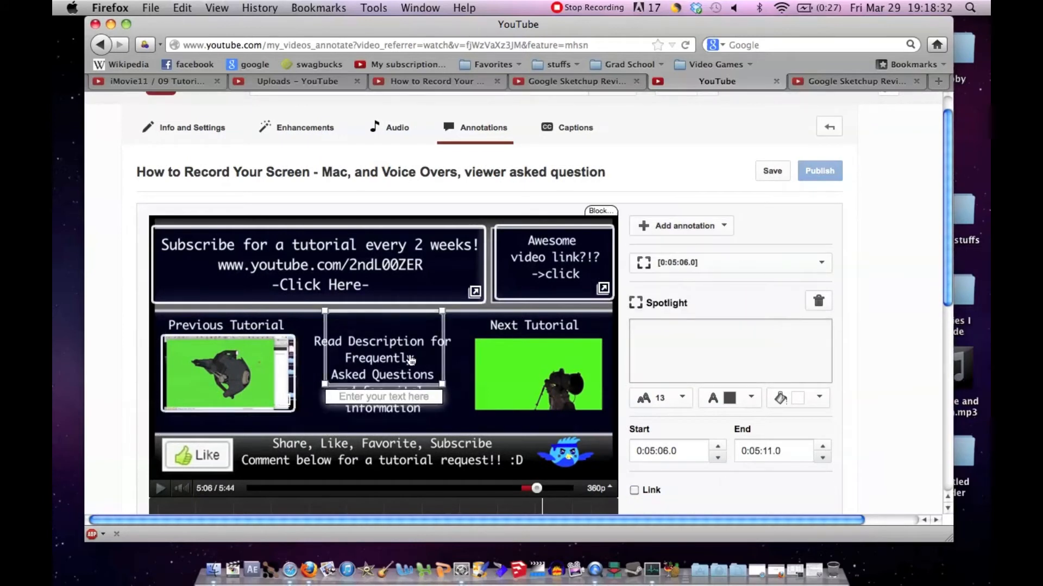
pyautogui.moveTo(411, 361); pyautogui.dragTo(545, 388)
pyautogui.scroll(-2, 652, 353)
pyautogui.click(676, 310)
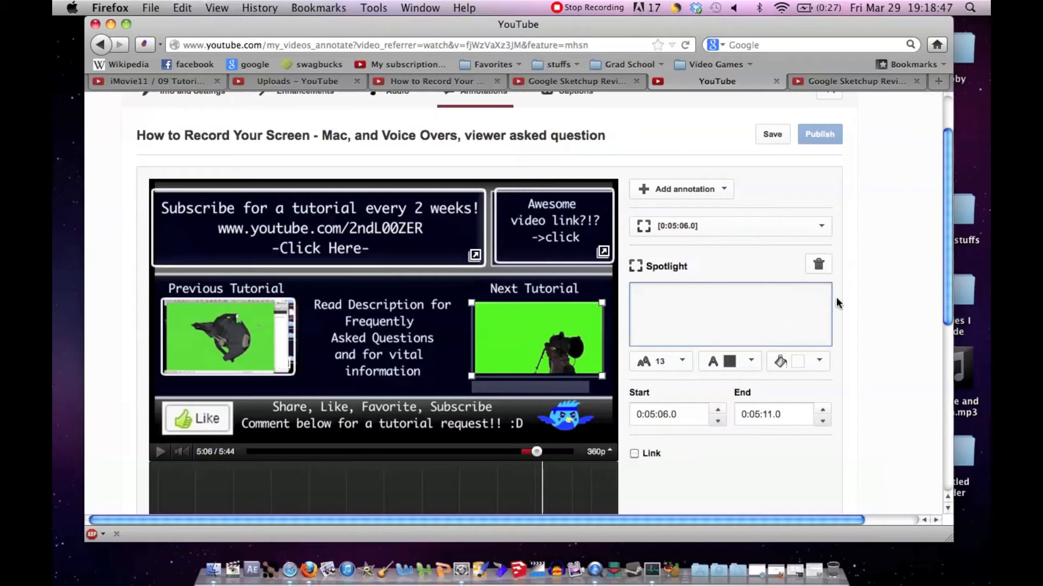
# Step: Link the "Coming Soon" spotlight to the playlist URL, opening in a new window, and extend its end to 0:05:45.2
pyautogui.scroll(-1, 839, 298)
pyautogui.scroll(-1, 839, 298)
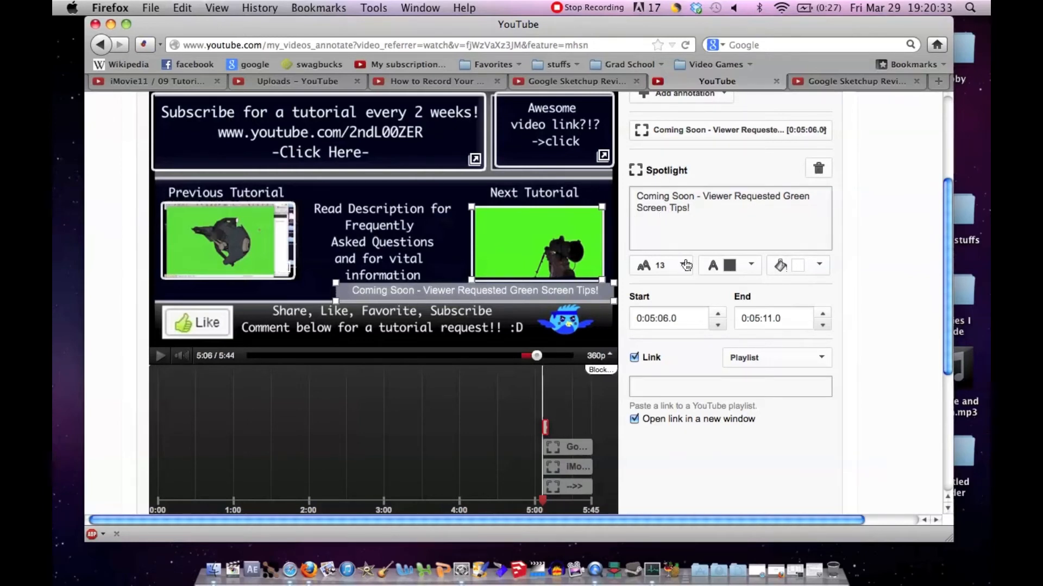
pyautogui.click(791, 387)
pyautogui.write('be.com/playlist?list=PL248E8C3C397FCA10')
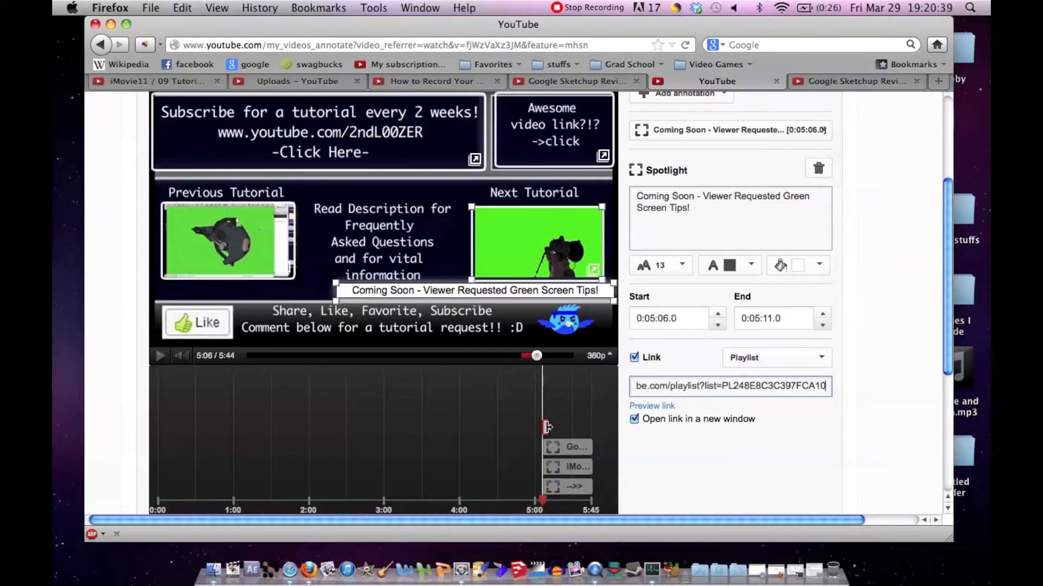
pyautogui.moveTo(579, 427); pyautogui.dragTo(630, 426)
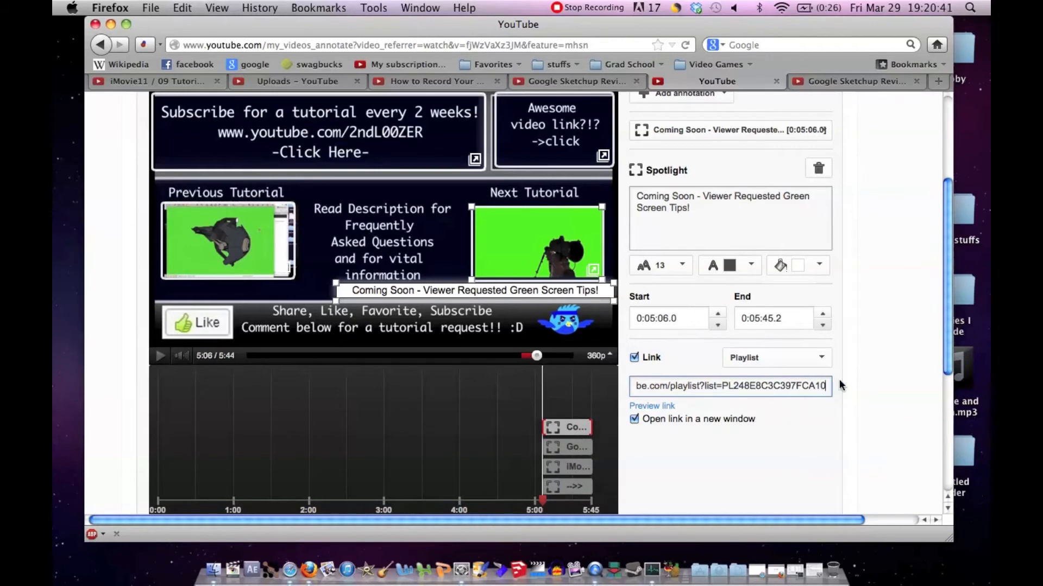
pyautogui.click(860, 353)
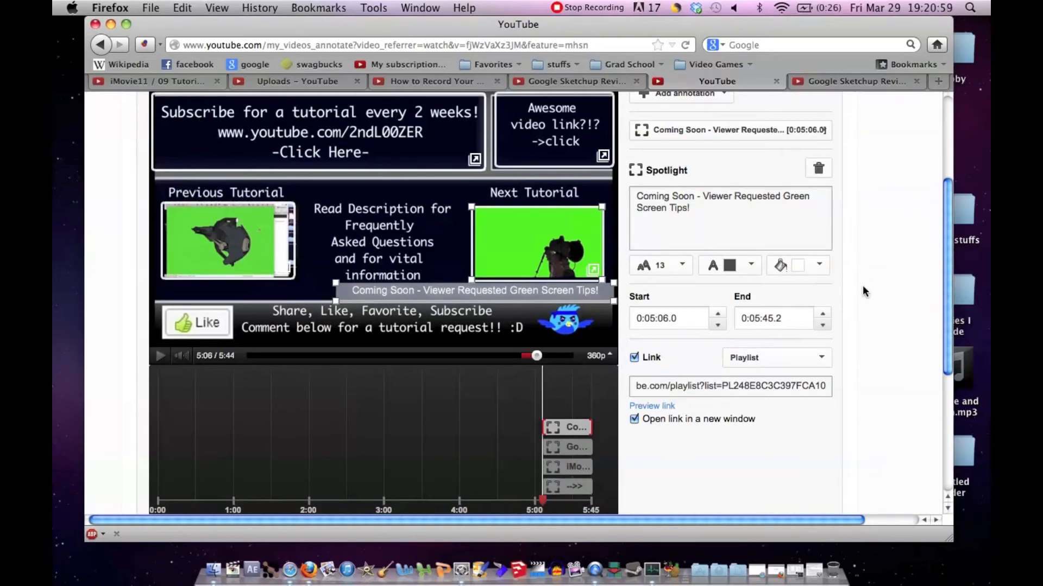
# Step: Save and publish the "How to Record Your Screen" video's annotations, and close its annotations editor
pyautogui.scroll(5, 862, 285)
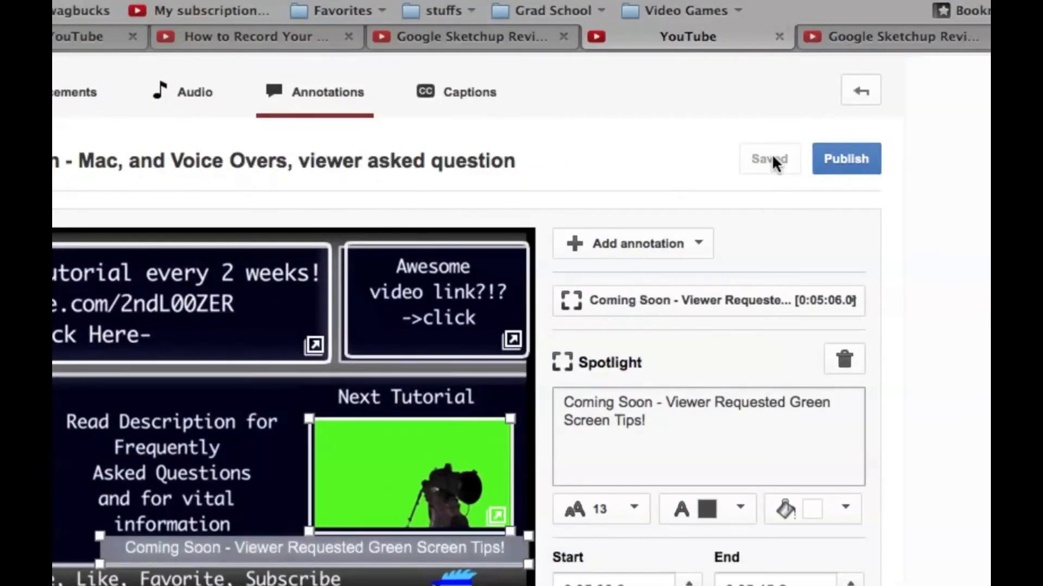
pyautogui.click(842, 161)
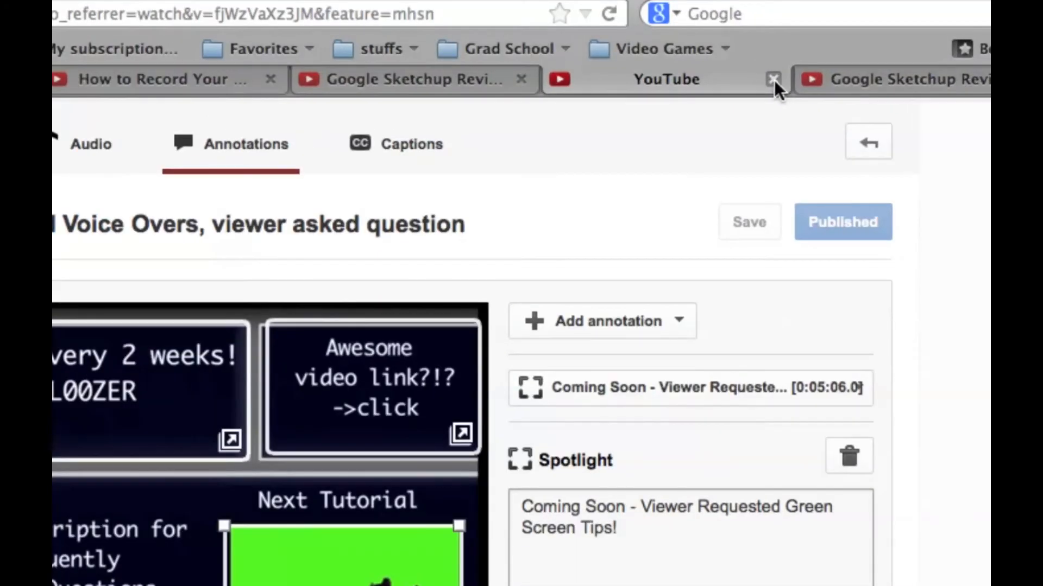
pyautogui.click(777, 81)
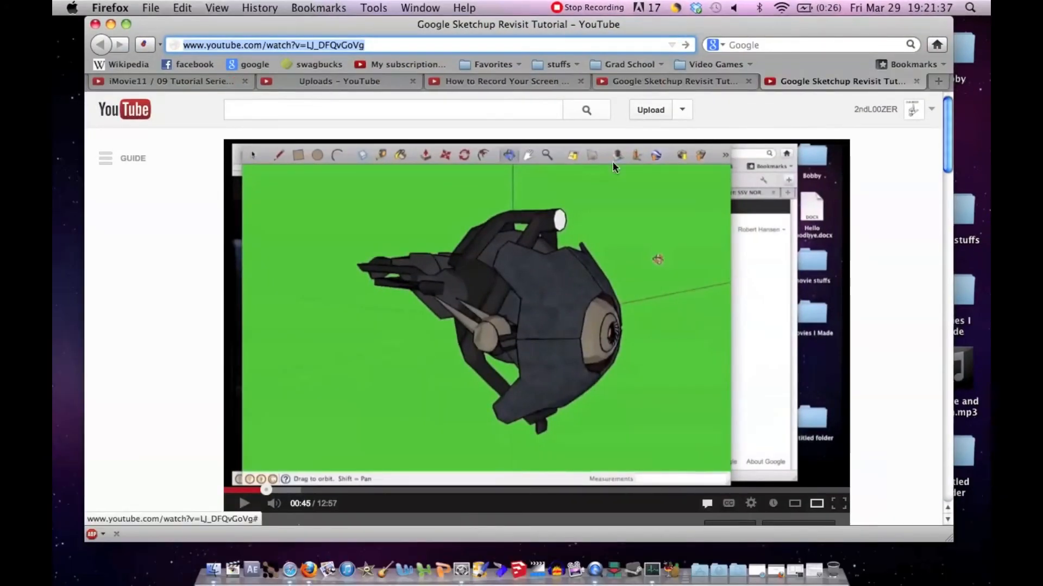
# Step: Open the "Google Sketchup Revisit Tutorial" video's annotations editor and select the existing "Coming Soon - How to make tutorials" spotlight
pyautogui.scroll(-2, 506, 270)
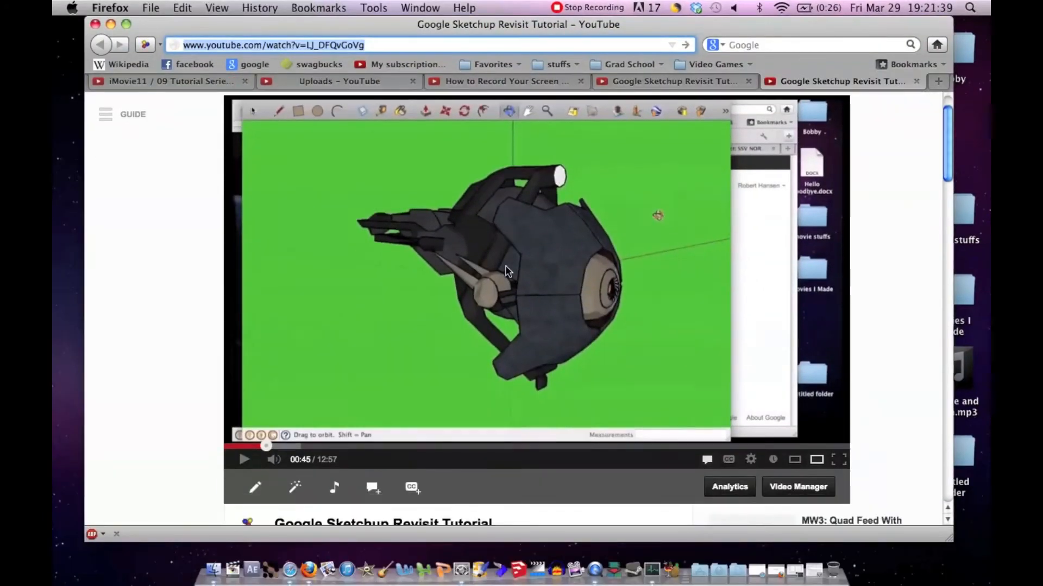
pyautogui.scroll(-8, 508, 271)
pyautogui.click(376, 273)
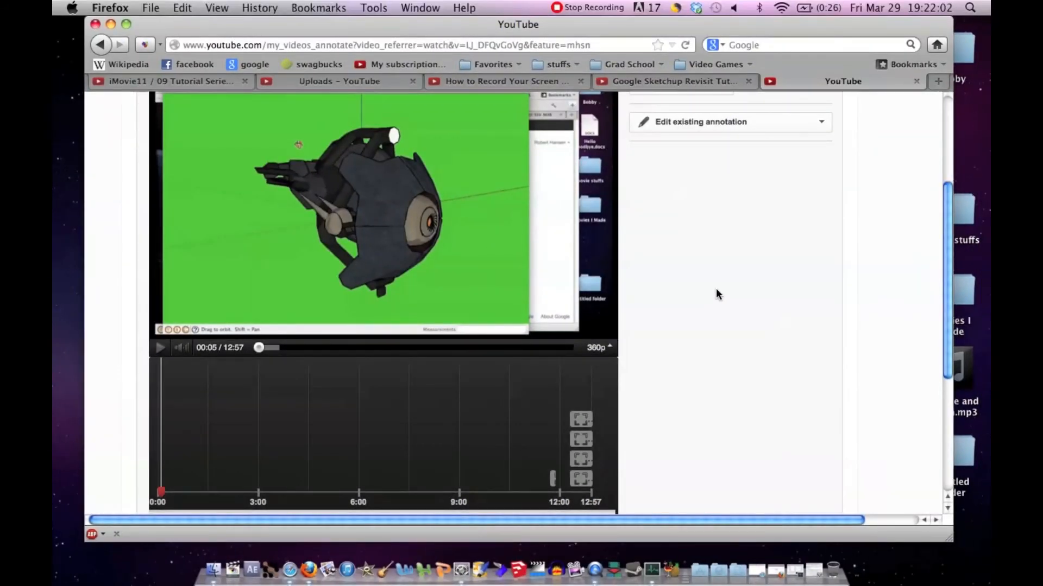
pyautogui.scroll(4, 715, 289)
pyautogui.click(826, 224)
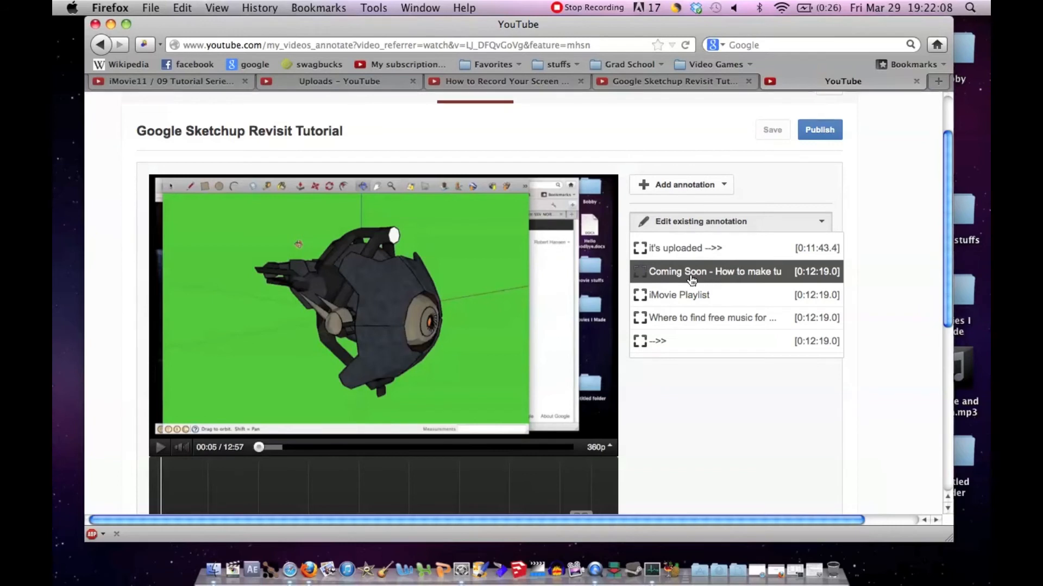
pyautogui.click(691, 278)
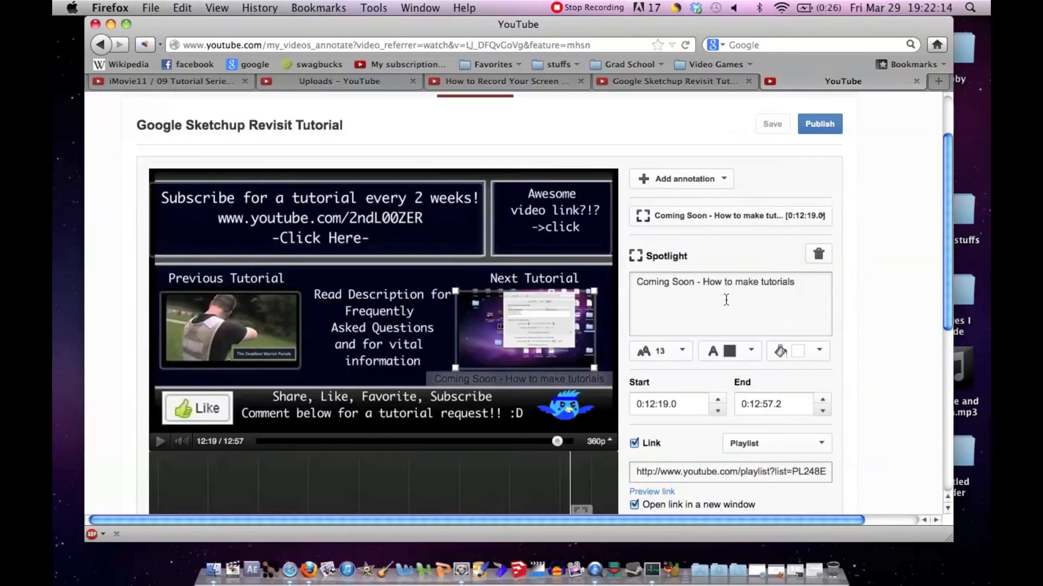
# Step: Shorten the selected spotlight's text to "How to make tutorials"
pyautogui.click(704, 282)
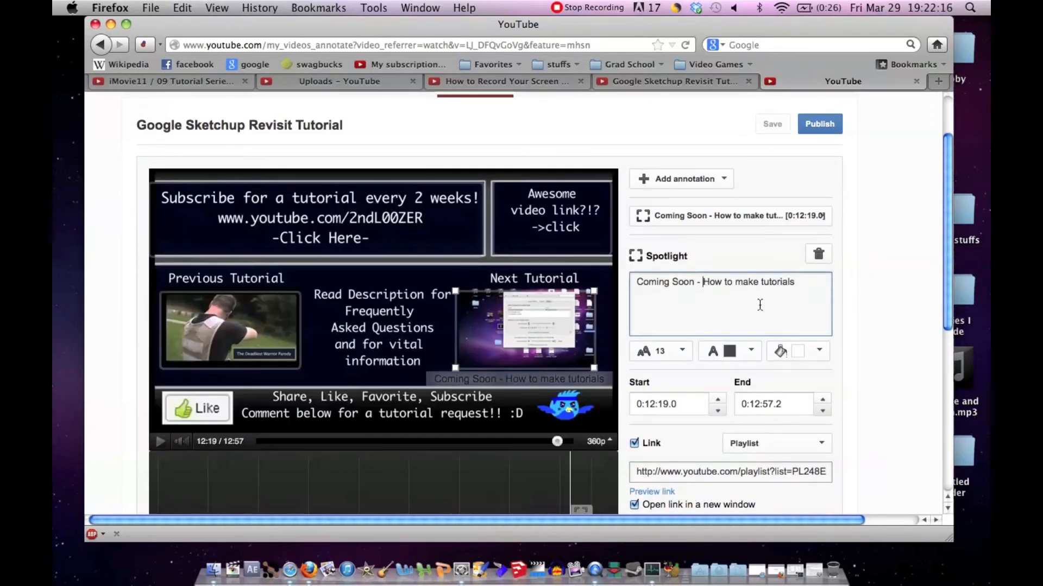
pyautogui.press('BackSpace')
pyautogui.press('BackSpace')
pyautogui.press('BackSpace')
pyautogui.press('BackSpace')
pyautogui.press('BackSpace')
pyautogui.press('BackSpace')
pyautogui.press('BackSpace')
pyautogui.press('BackSpace')
pyautogui.press('BackSpace')
pyautogui.press('BackSpace')
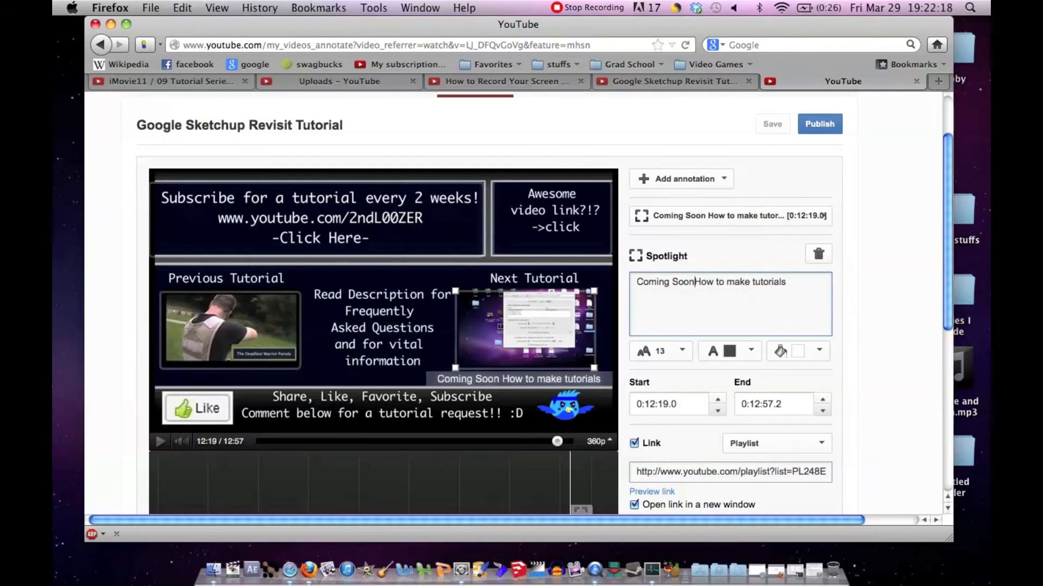
pyautogui.press('BackSpace')
pyautogui.press('BackSpace')
pyautogui.press('BackSpace')
pyautogui.press('BackSpace')
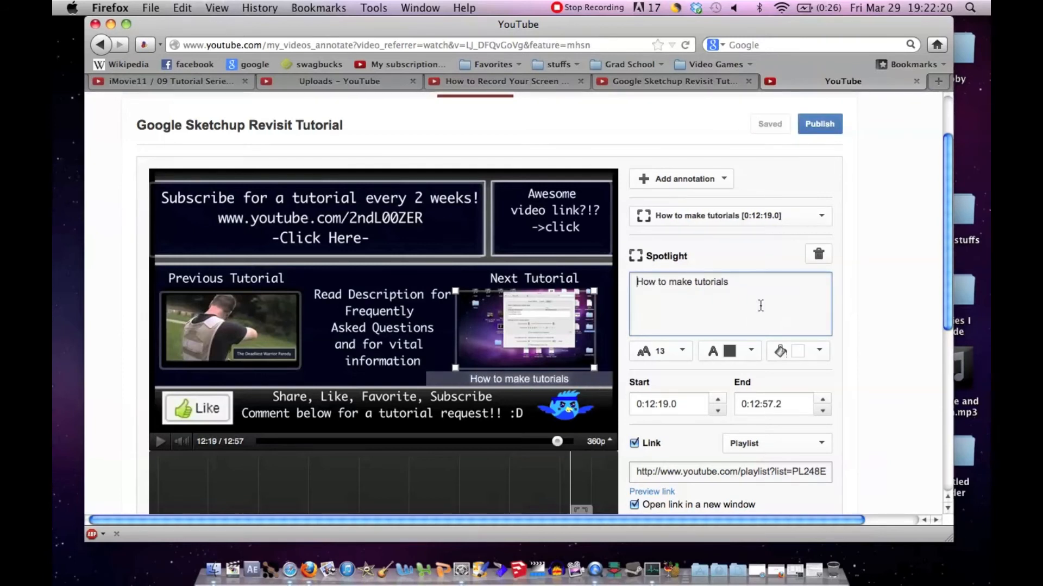
# Step: Narrow the "How to make tutorials" label and center it beneath the Next Tutorial thumbnail
pyautogui.click(460, 376)
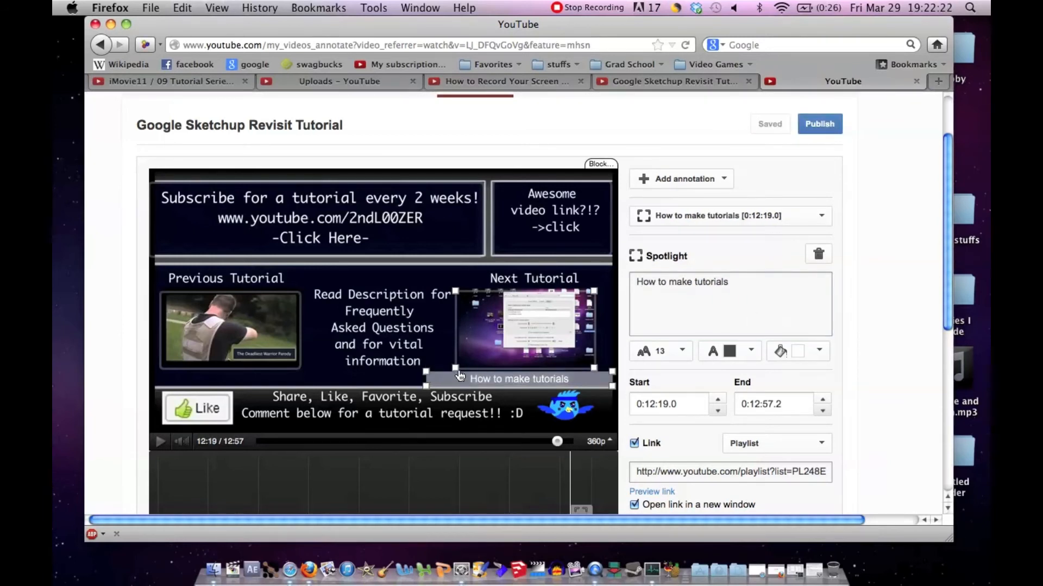
pyautogui.moveTo(460, 376); pyautogui.dragTo(512, 378)
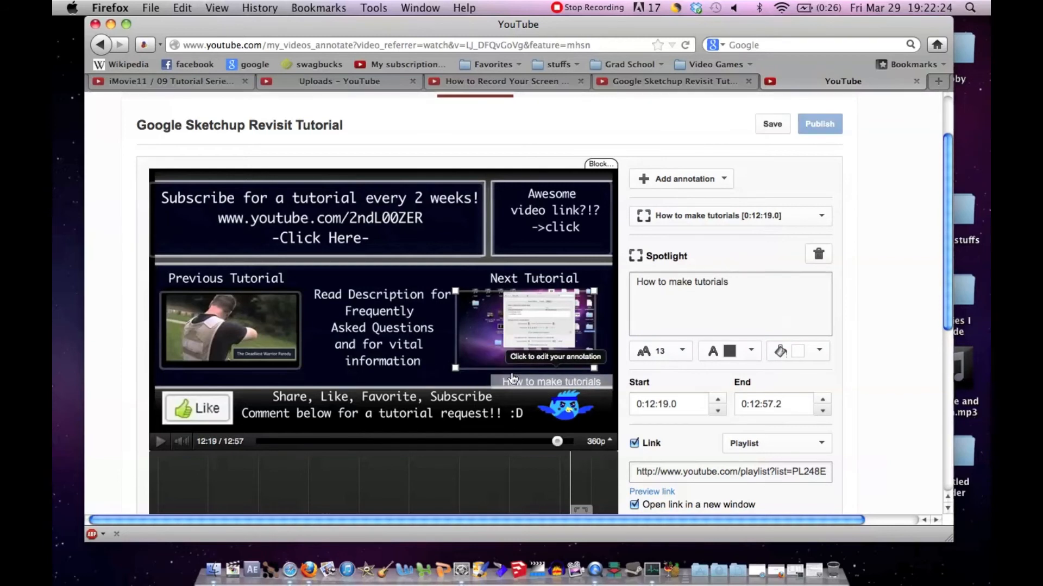
pyautogui.moveTo(530, 383); pyautogui.dragTo(505, 380)
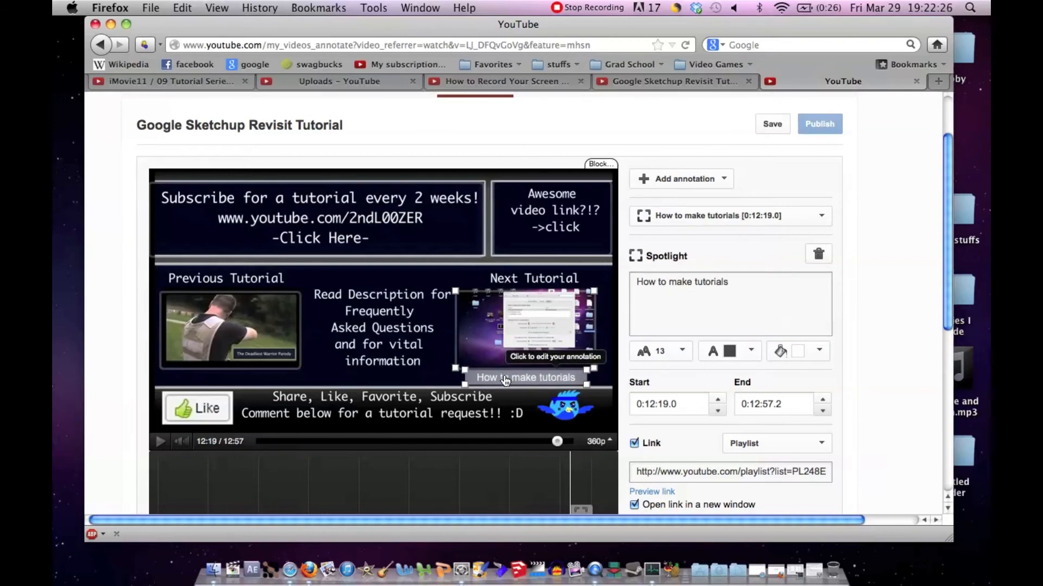
# Step: Replace the spotlight's playlist link with a Video link to the "How to Record Your Screen" page's URL, opening in a new window
pyautogui.scroll(-2, 913, 386)
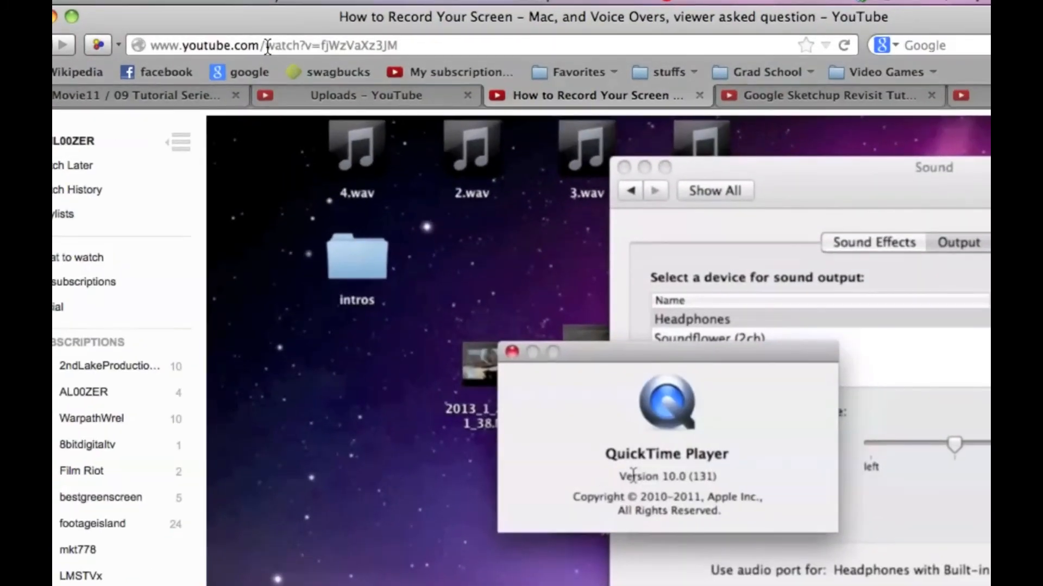
pyautogui.click(268, 46)
pyautogui.press('super+c')
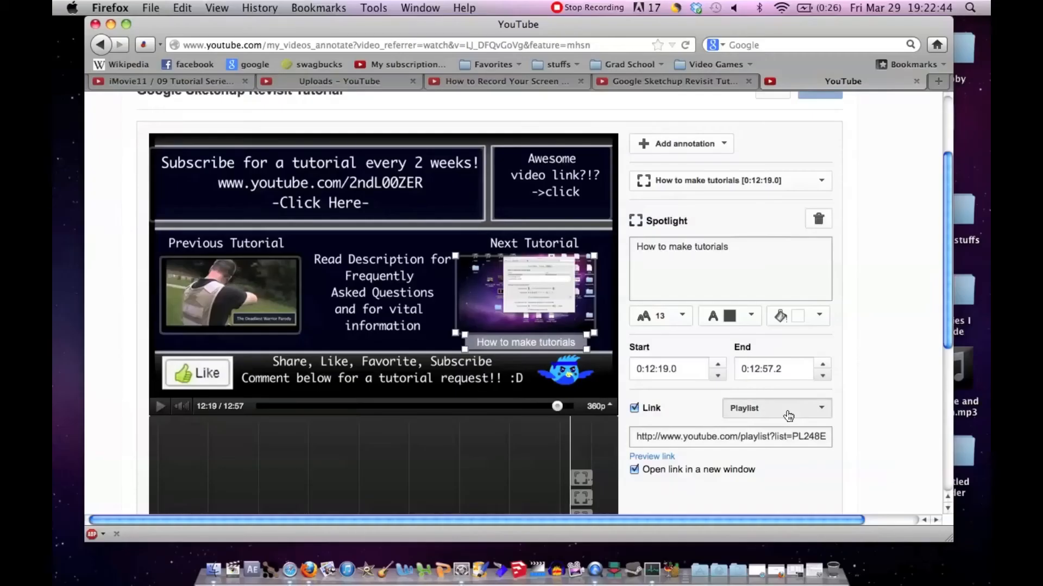
pyautogui.click(782, 410)
pyautogui.click(754, 433)
pyautogui.click(738, 438)
pyautogui.press('super+v')
pyautogui.scroll(-1, 699, 464)
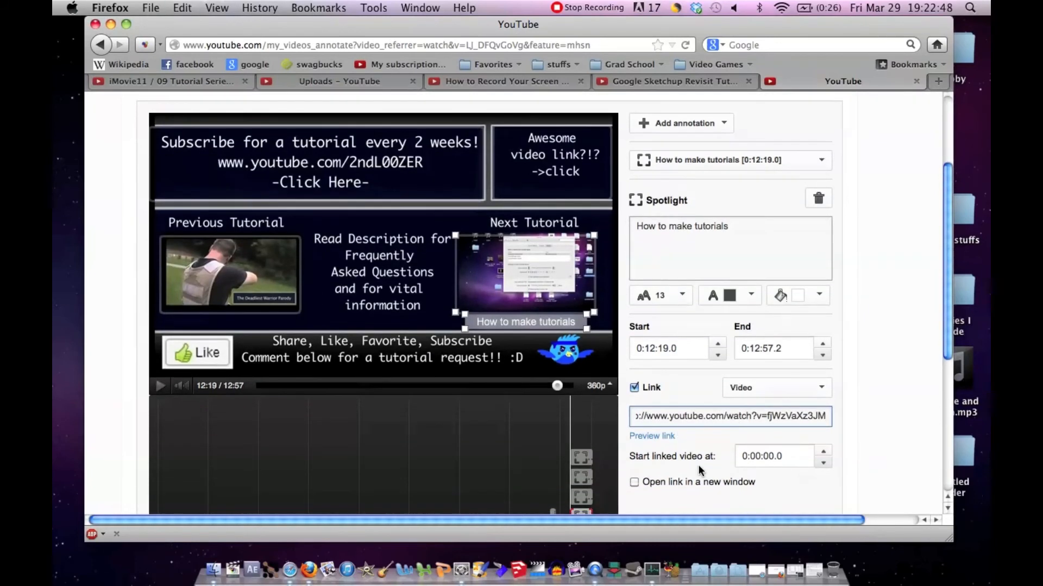
pyautogui.click(674, 480)
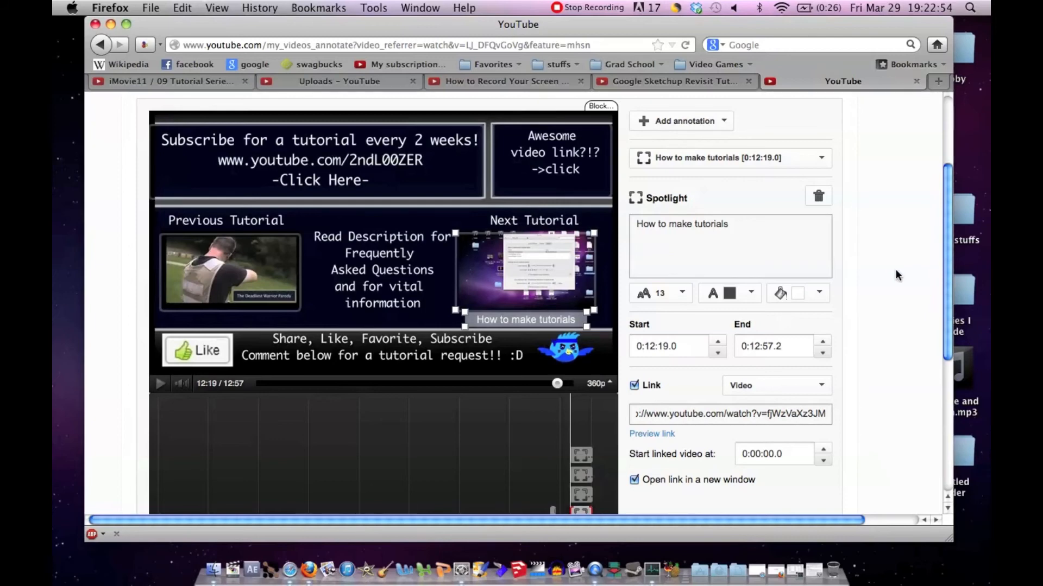
# Step: Publish the "Google Sketchup Revisit Tutorial" annotations and open the live video page
pyautogui.scroll(3, 895, 269)
pyautogui.click(819, 195)
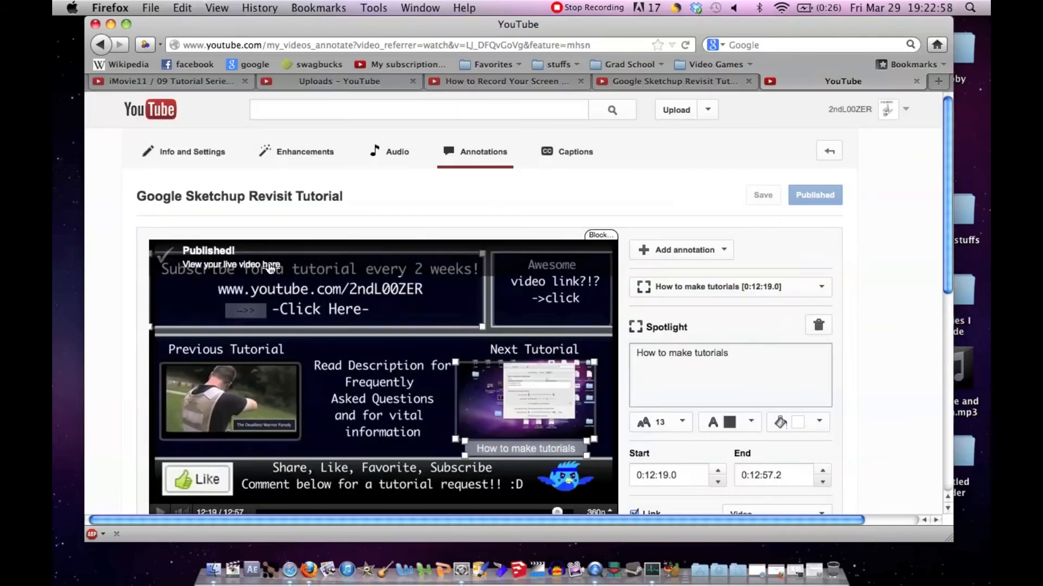
pyautogui.click(269, 267)
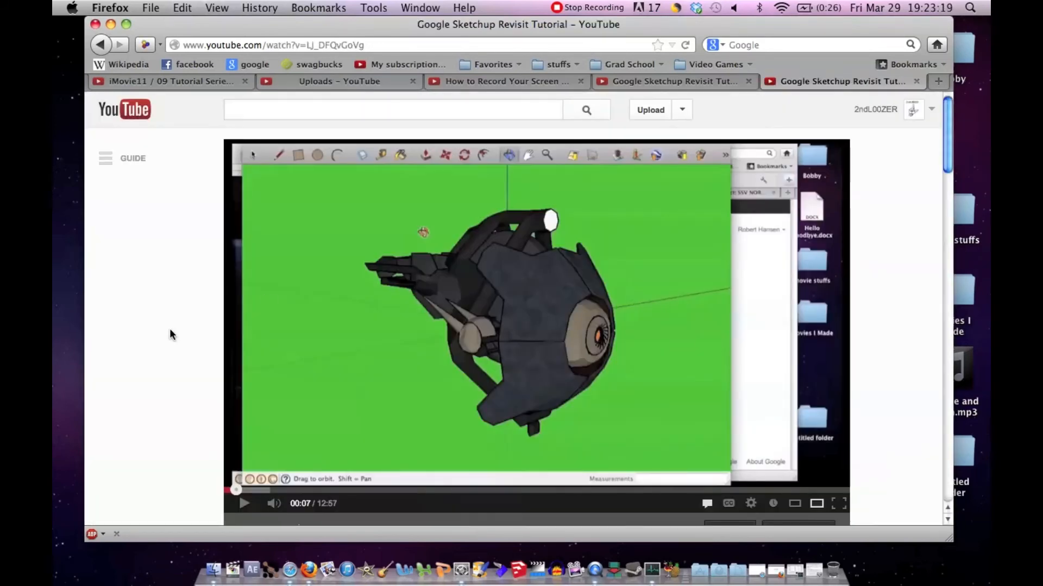
# Step: Expand the Sketchup video's description, review its channel, playlist and social links, and collapse it again
pyautogui.scroll(-7, 170, 330)
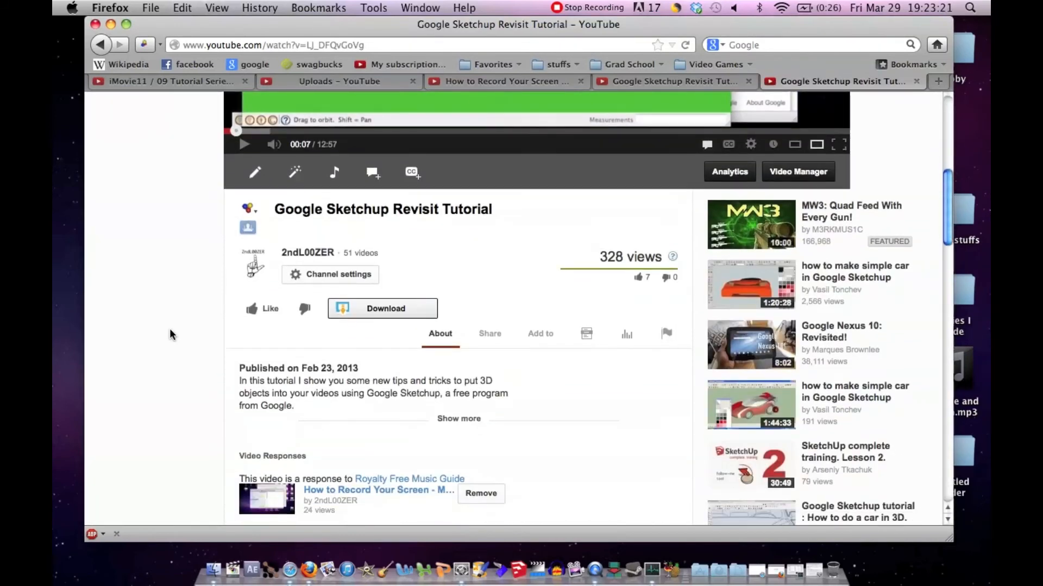
pyautogui.scroll(-2, 169, 330)
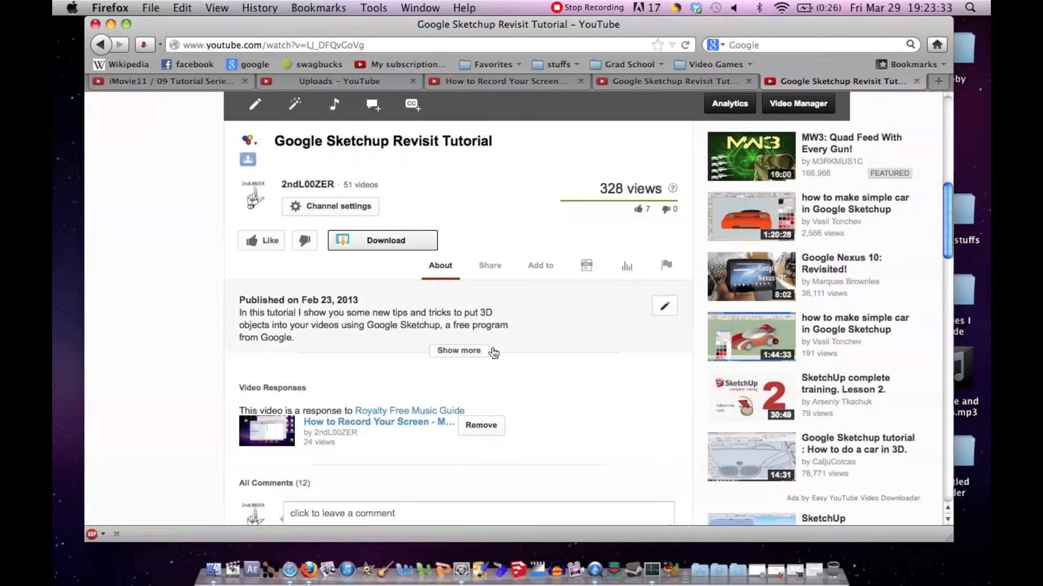
pyautogui.click(449, 352)
pyautogui.scroll(-3, 413, 374)
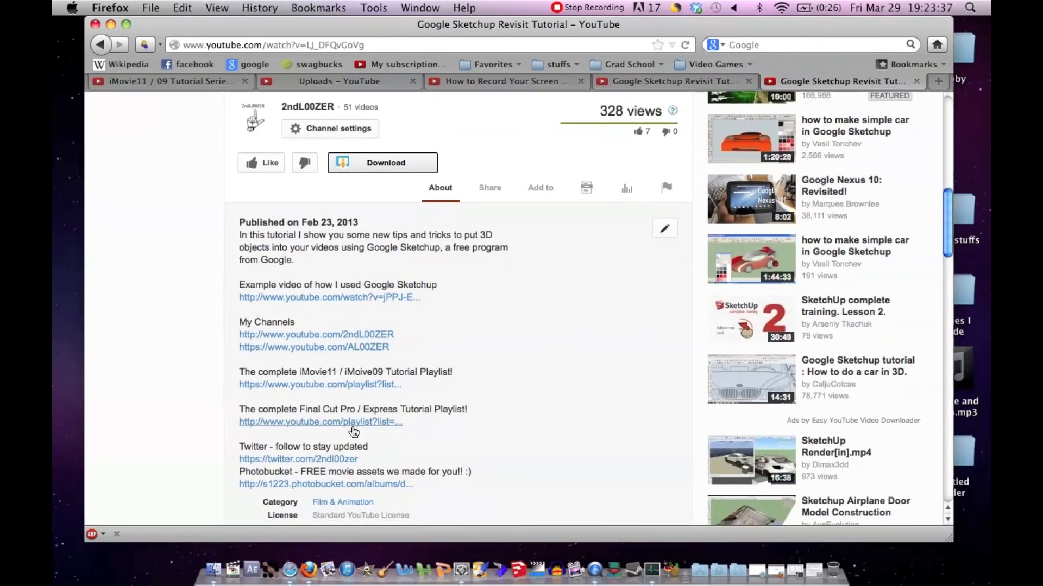
pyautogui.scroll(-1, 460, 373)
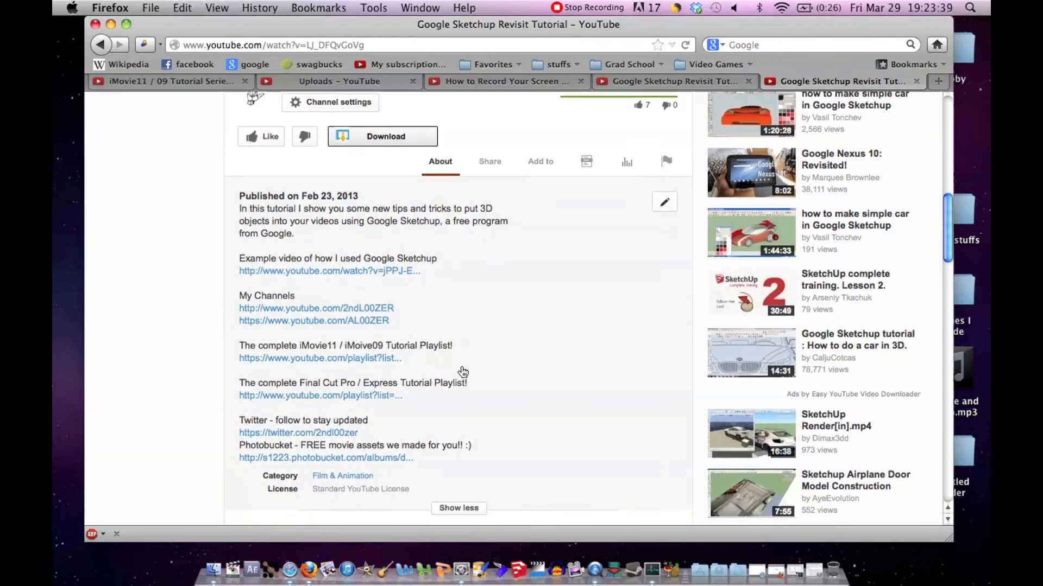
pyautogui.click(465, 507)
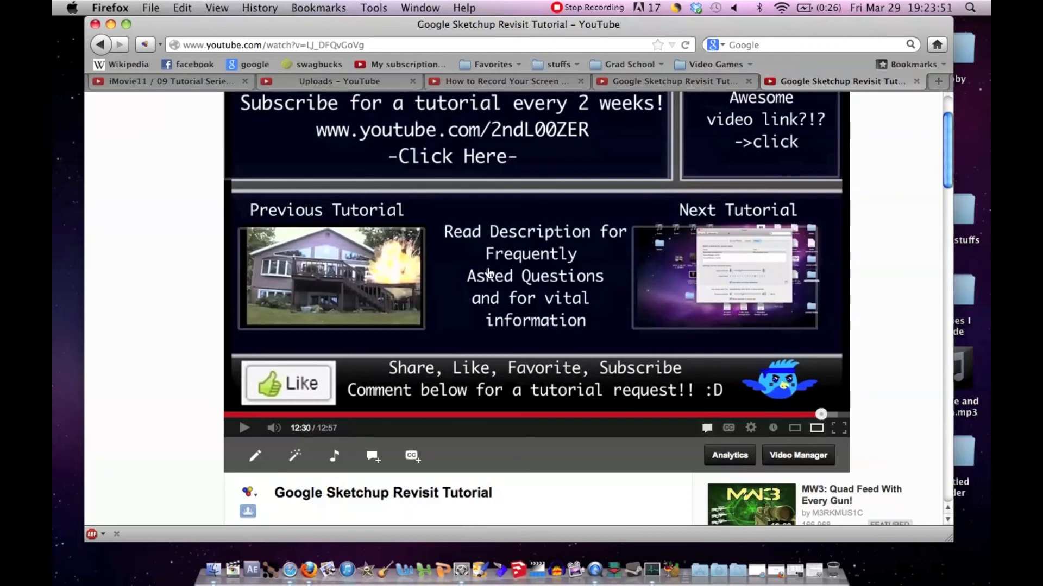
# Step: Test the Next Tutorial spotlight link on the Sketchup video's end slide and check the opened page's video response link
pyautogui.scroll(1, 524, 164)
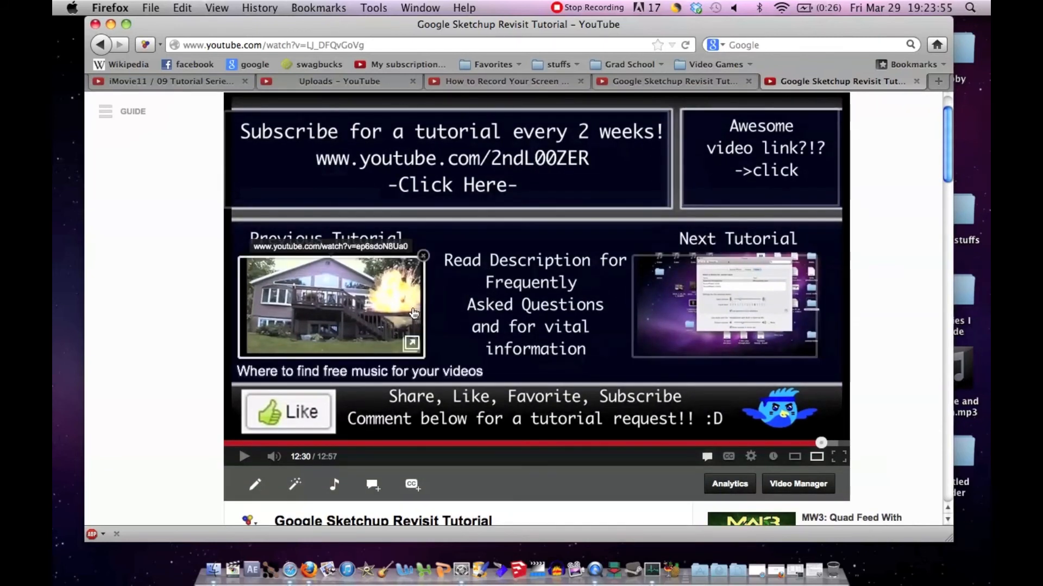
pyautogui.click(713, 310)
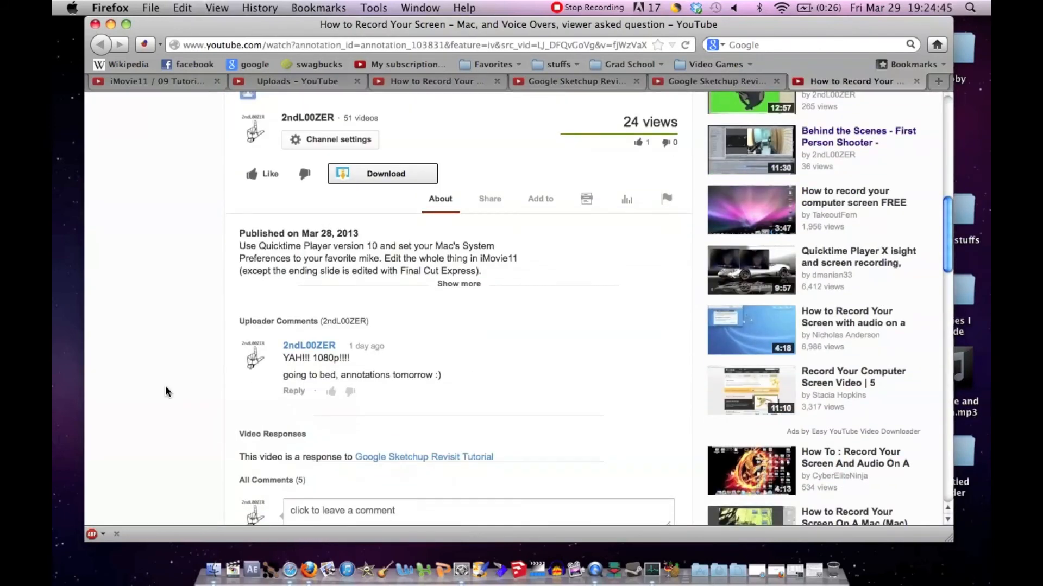
pyautogui.scroll(-3, 166, 391)
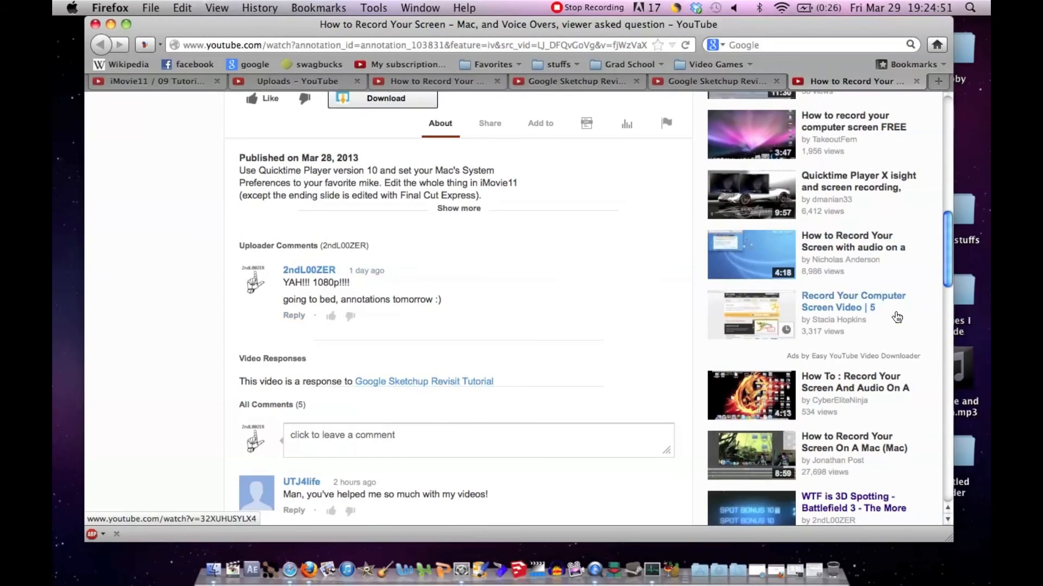
# Step: Review the end slide's tutorial thumbnails and the video details on the "How to Record Your Screen" page
pyautogui.scroll(10, 897, 318)
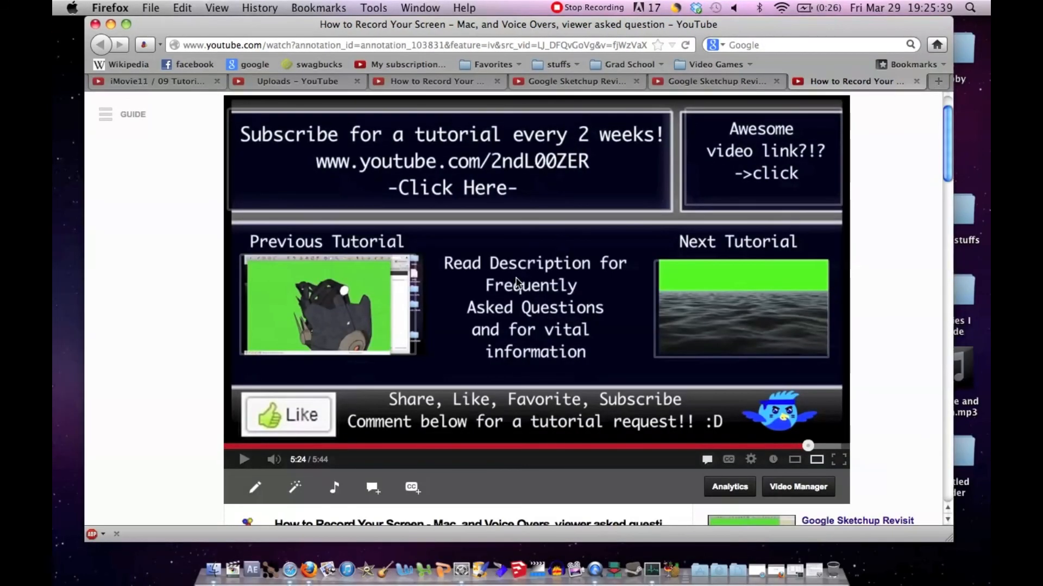
pyautogui.scroll(-3, 159, 380)
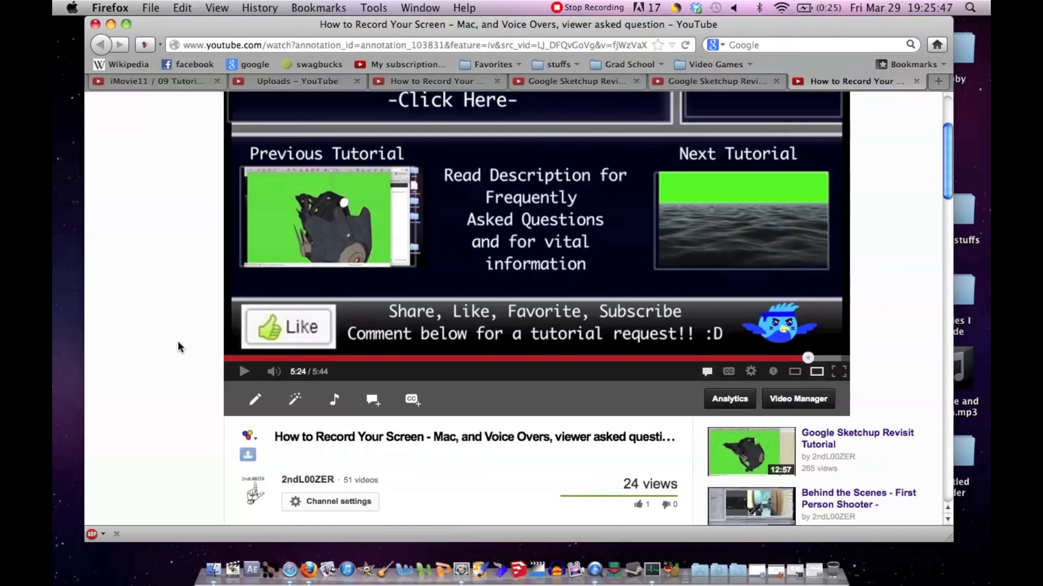
pyautogui.scroll(-5, 179, 345)
pyautogui.scroll(-2, 178, 345)
pyautogui.scroll(3, 178, 346)
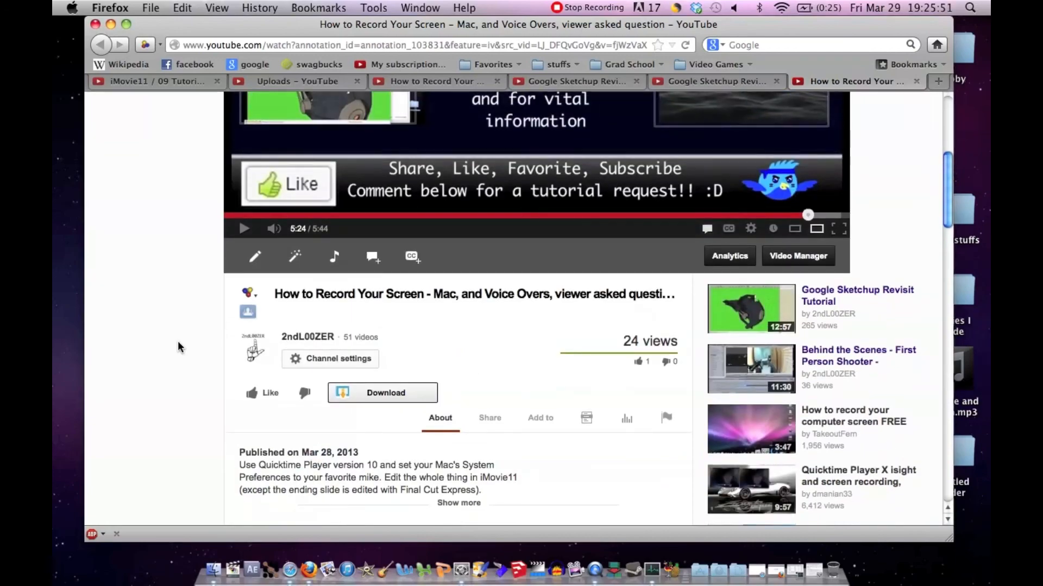